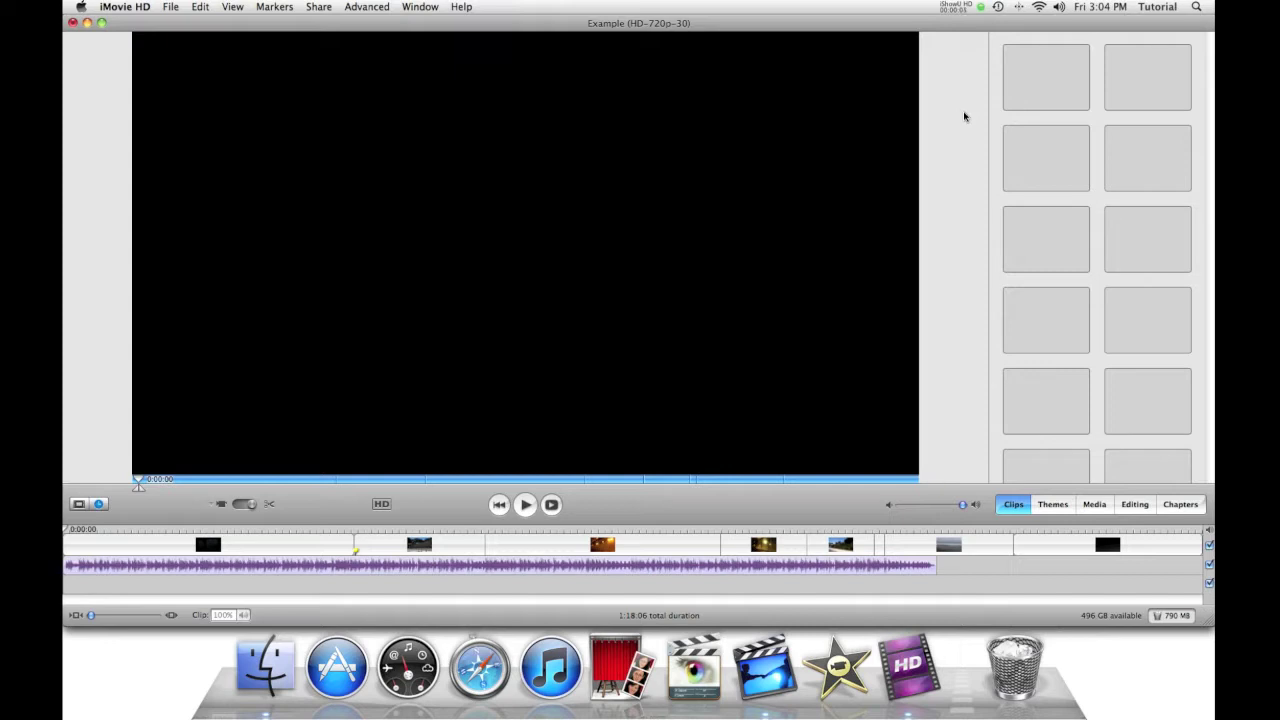
Step: Show the Video FX list and select the road-barrier clip 100_0058 in the timeline
click(1140, 505)
click(1122, 45)
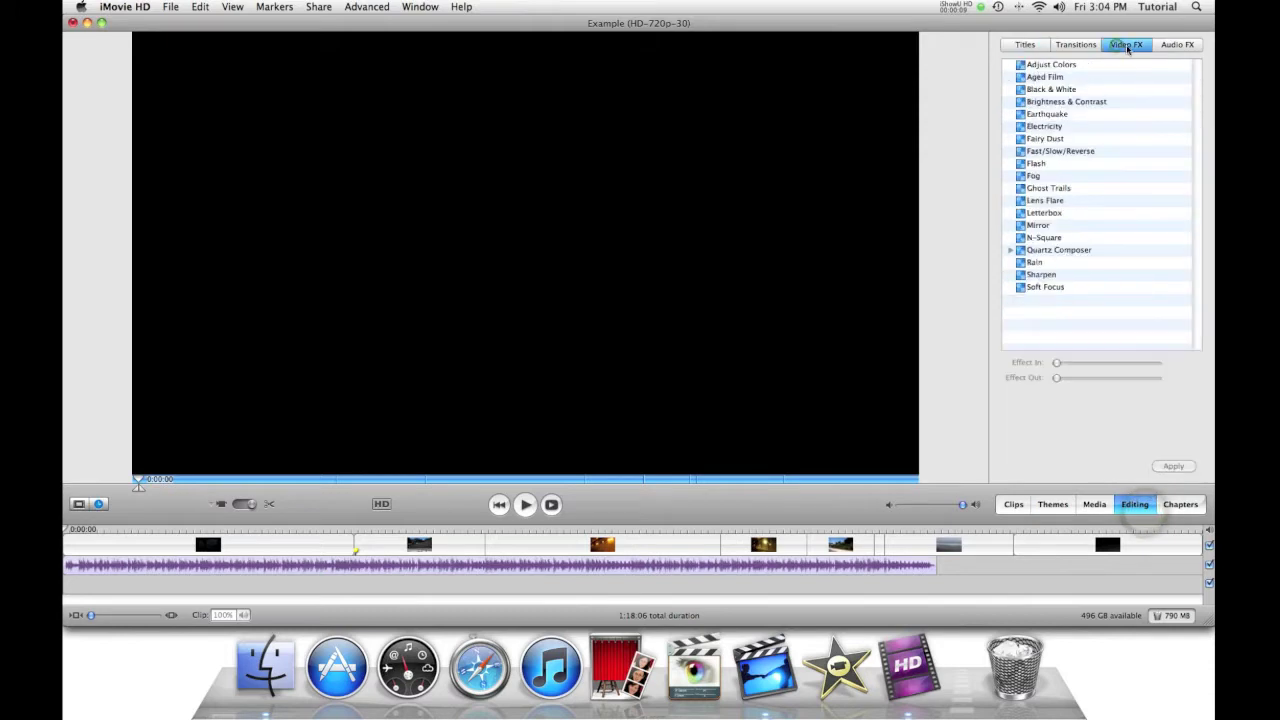
click(1168, 45)
click(1127, 46)
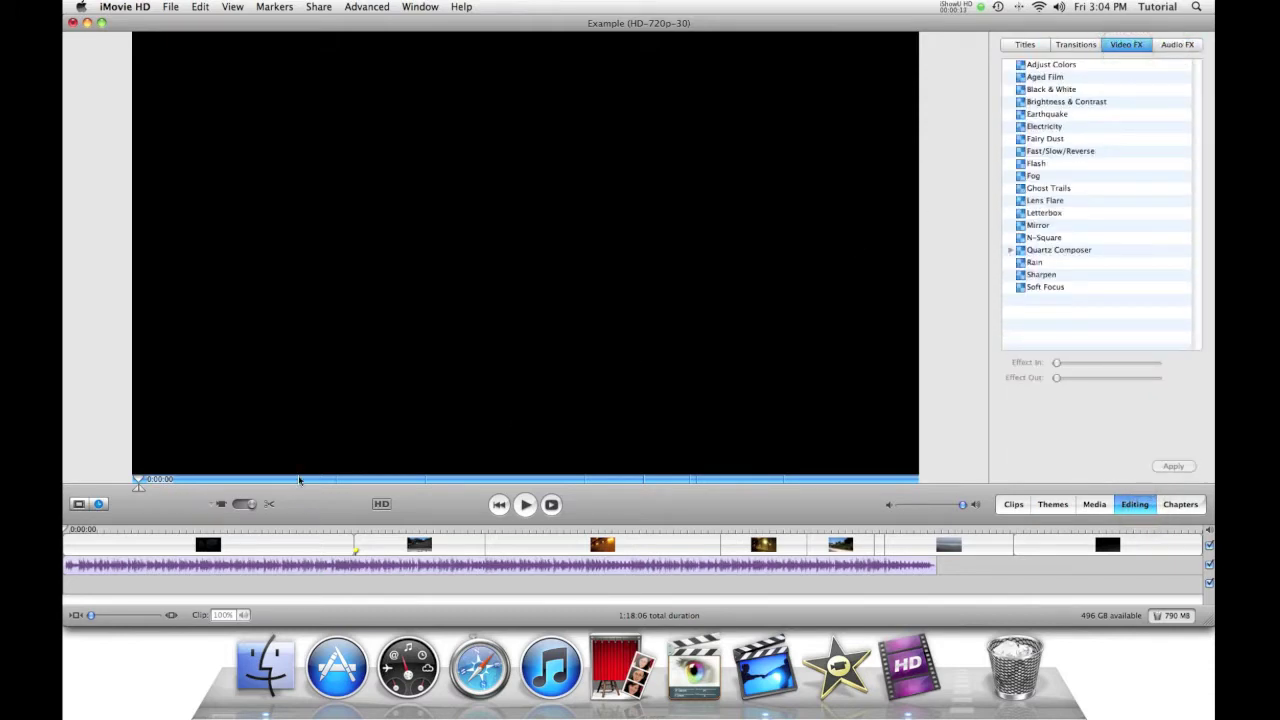
click(401, 547)
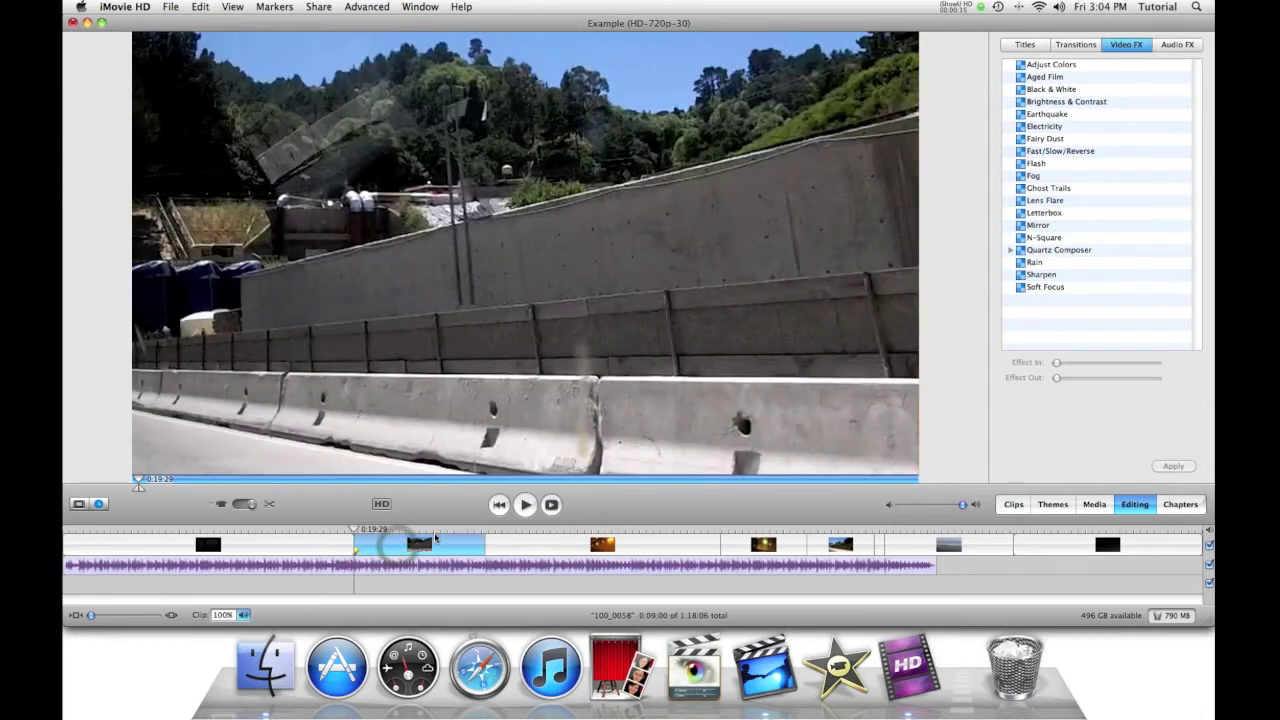
Step: Preview Adjust Colors through Electricity, then rotate the Electricity bolt near horizontal and move its end
click(1052, 67)
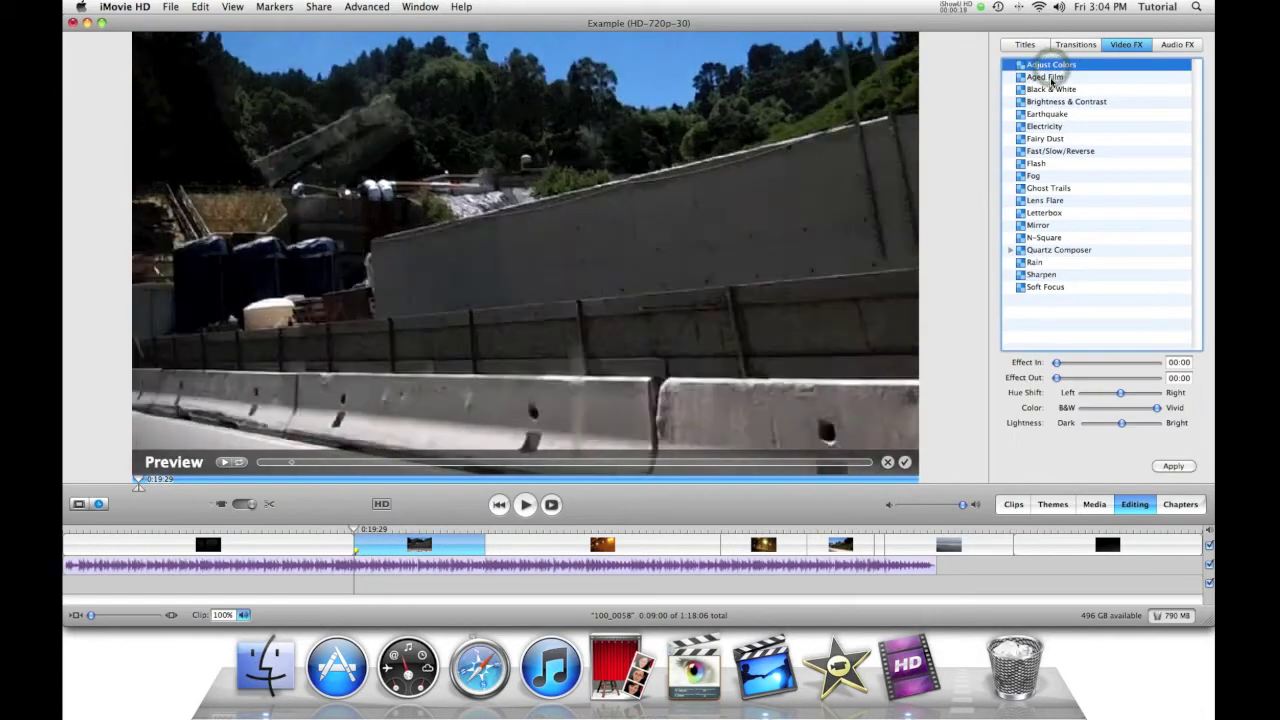
click(1046, 77)
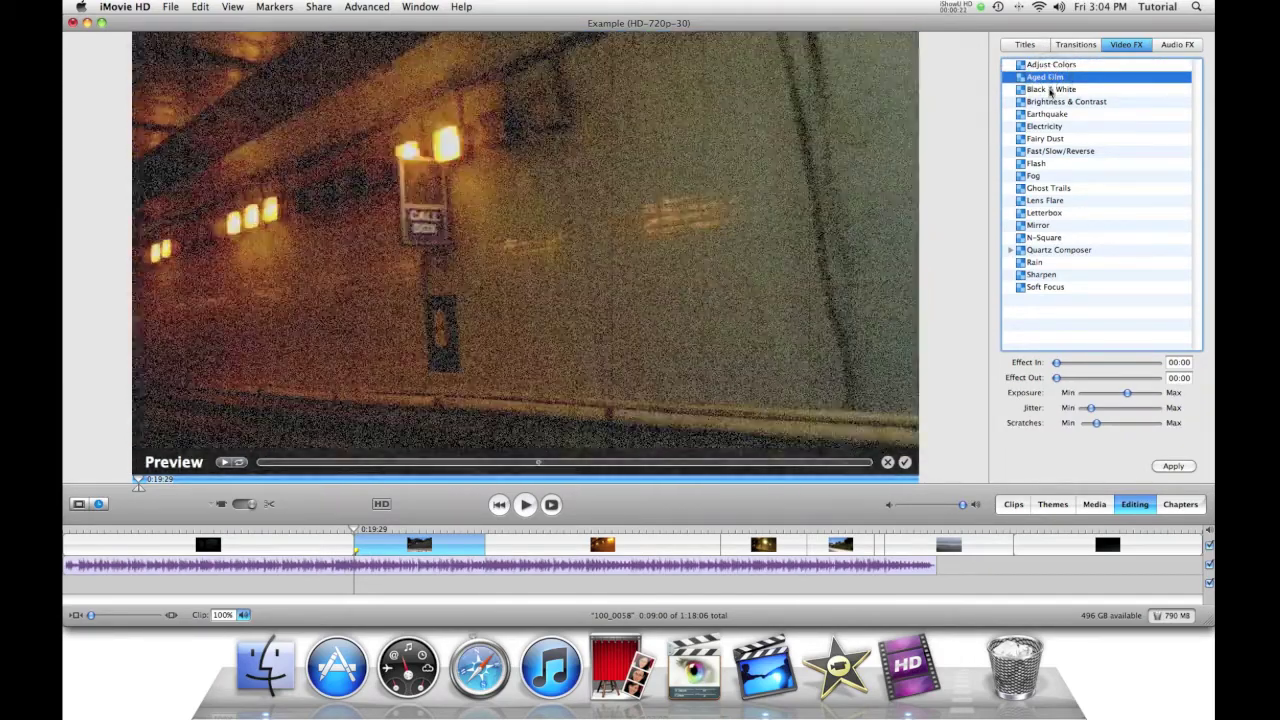
click(1050, 89)
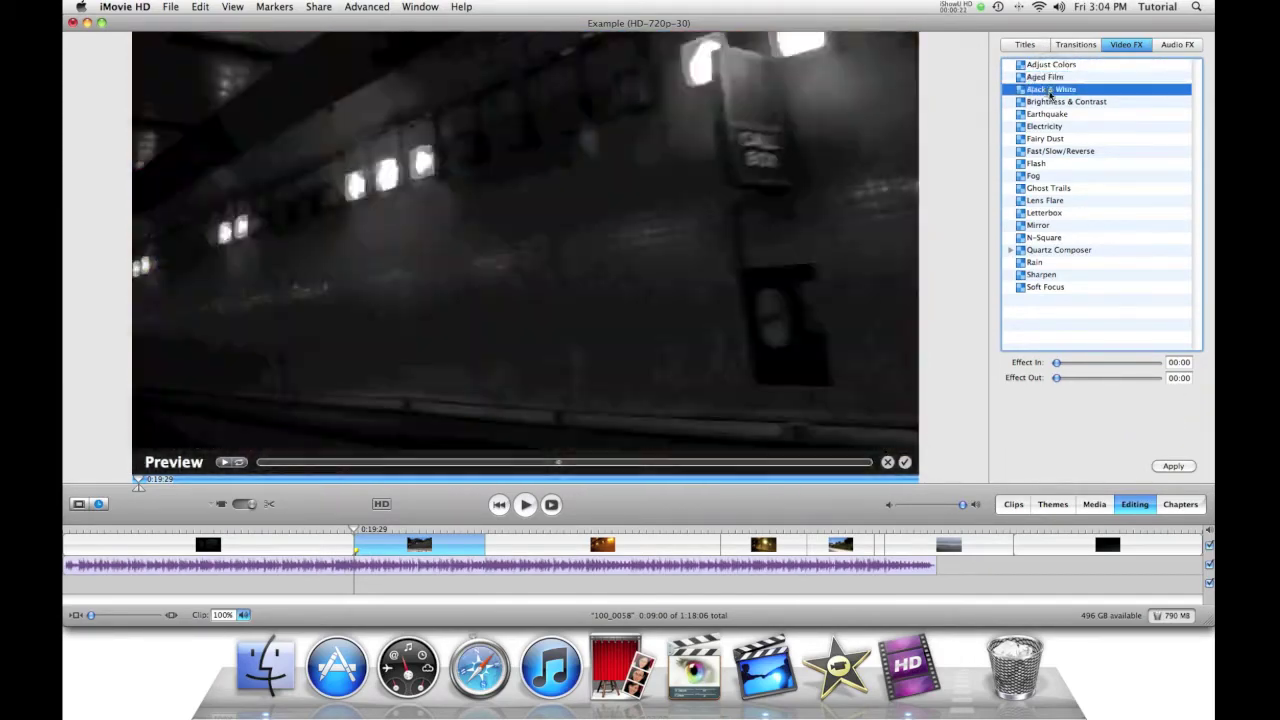
click(1052, 102)
click(1052, 115)
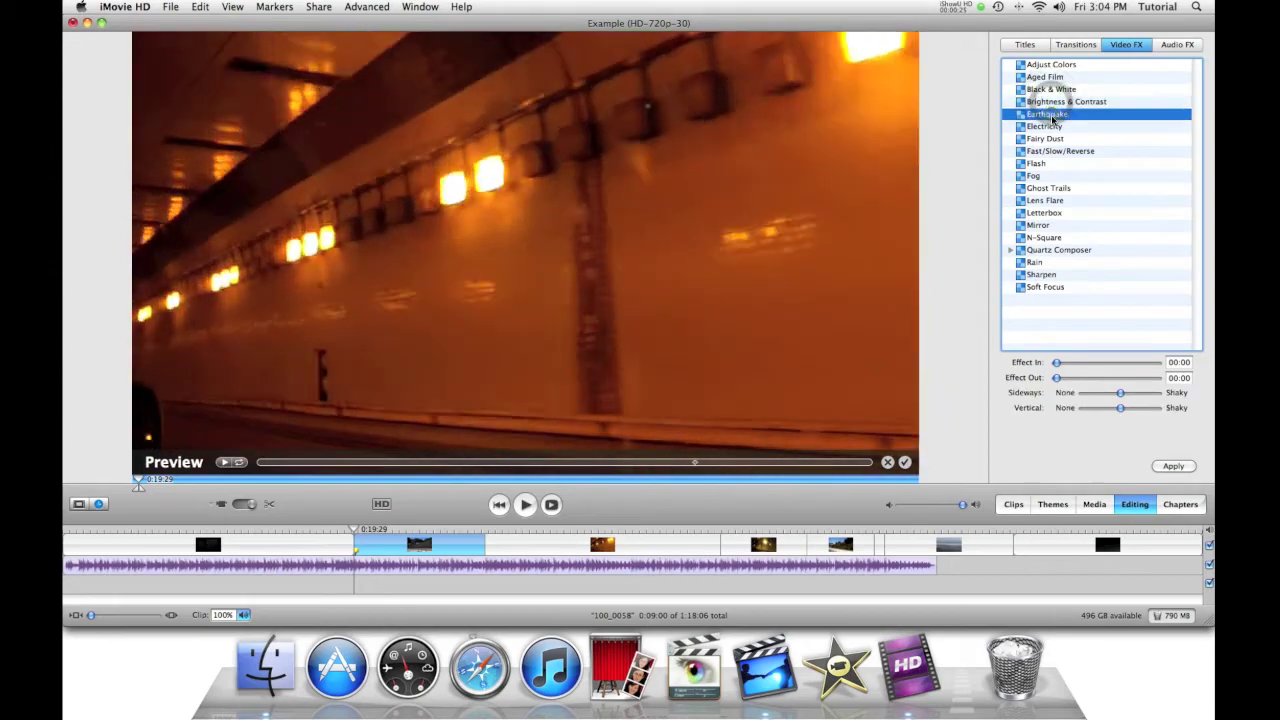
click(1044, 127)
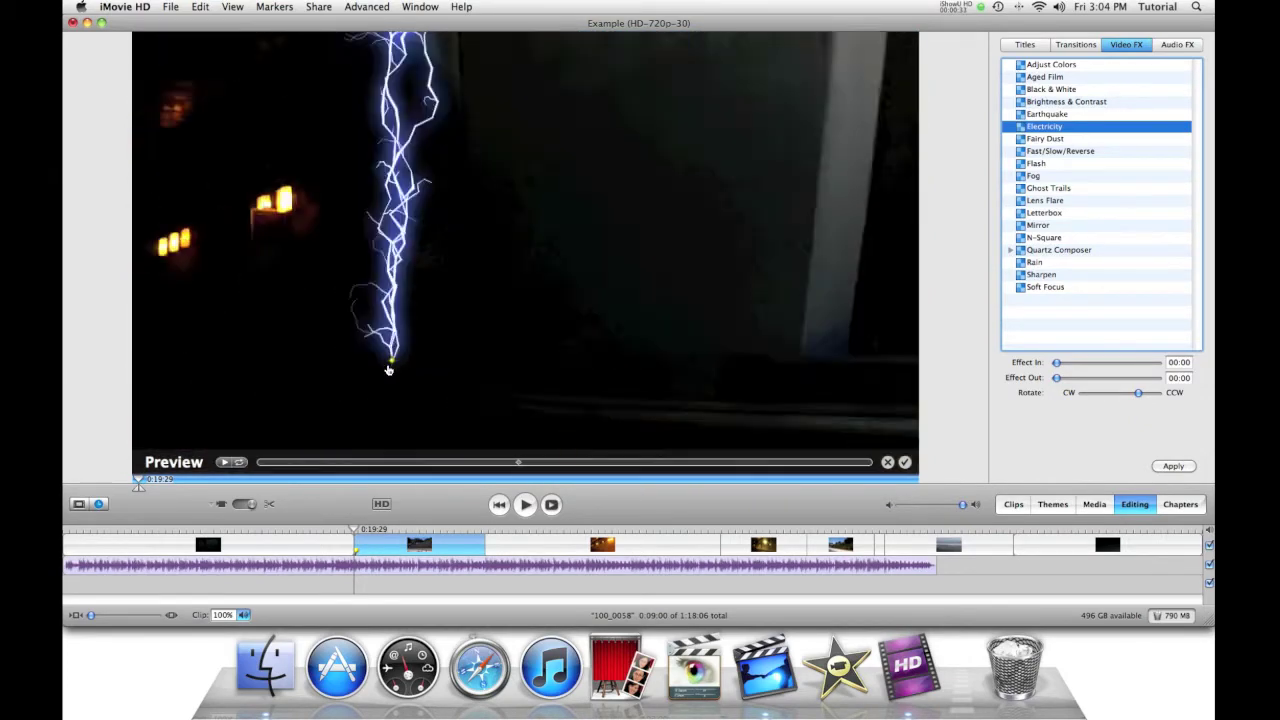
drag(1138, 393, 1153, 398)
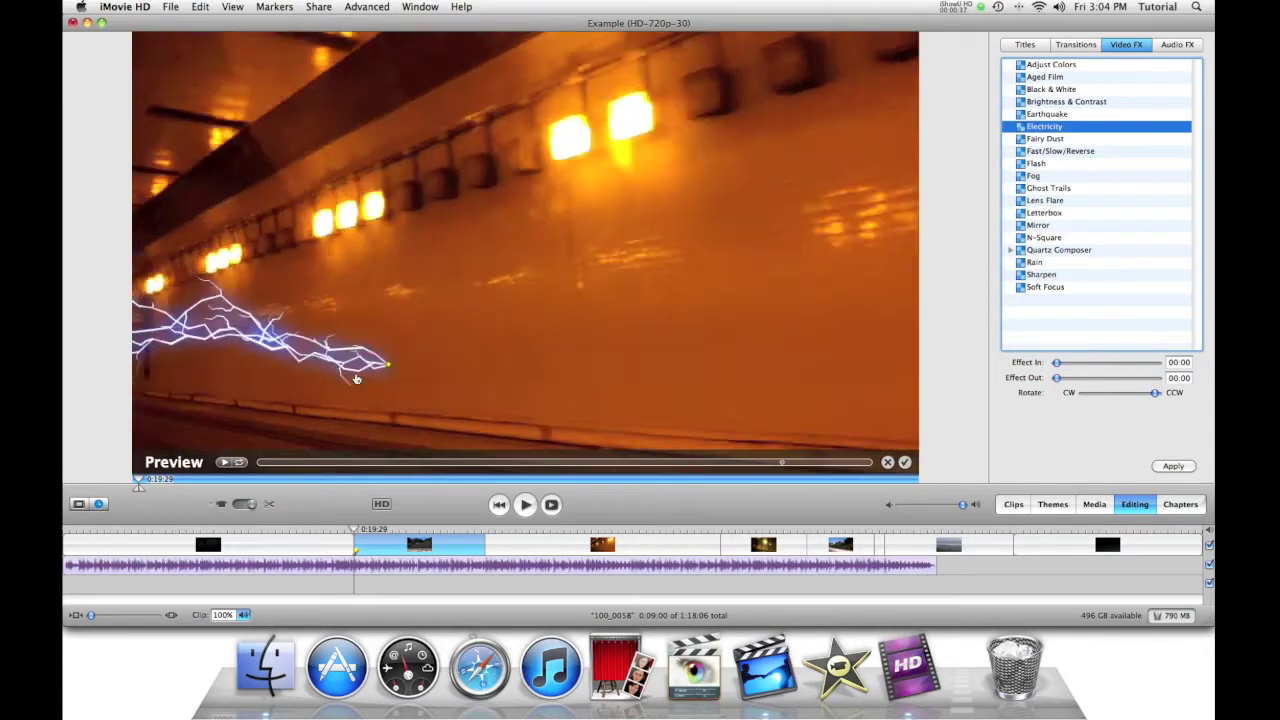
click(462, 178)
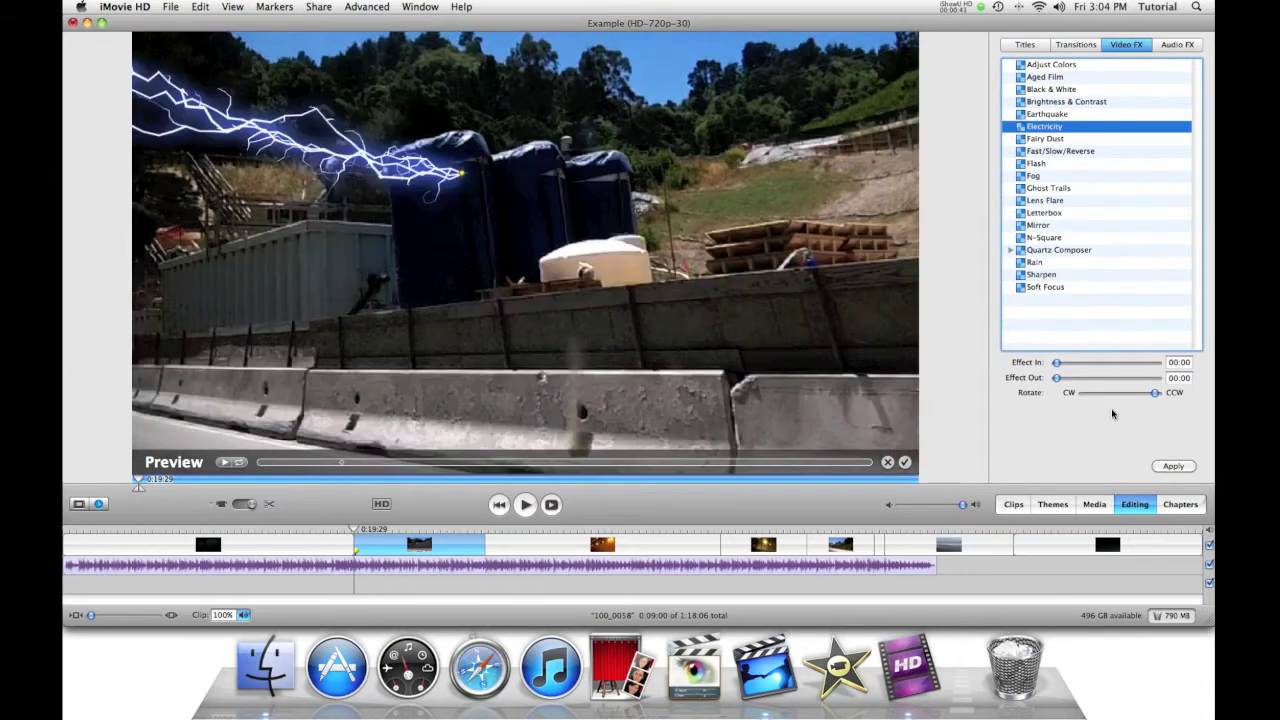
Step: Apply Fast/Slow/Reverse toward Faster on the orange tunnel clip, cutting the movie to 1:09:15
click(1066, 152)
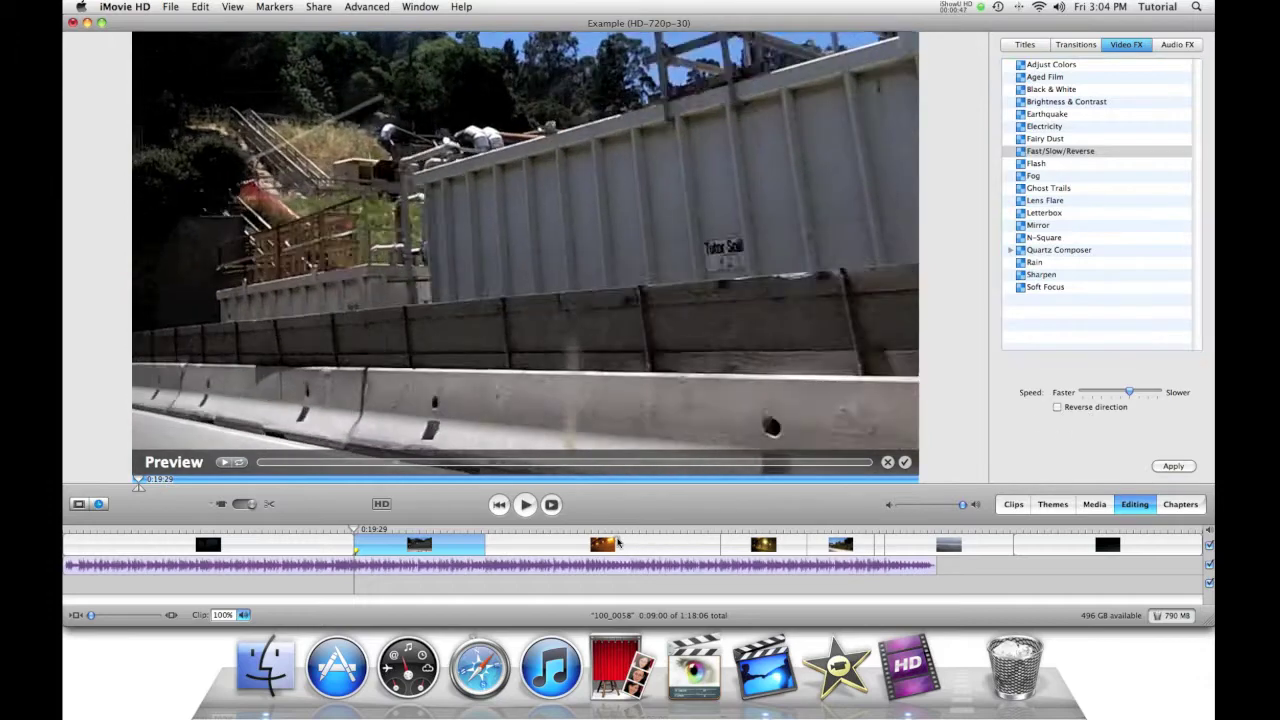
click(615, 541)
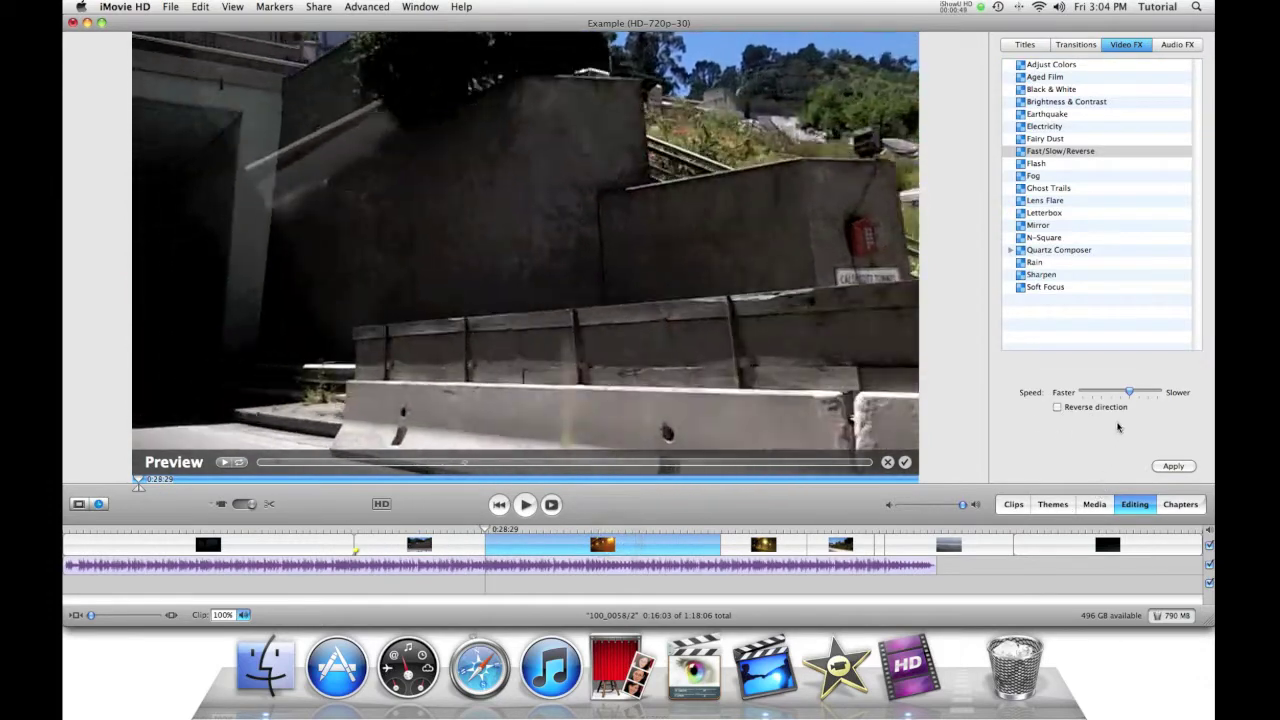
drag(1133, 392, 1108, 395)
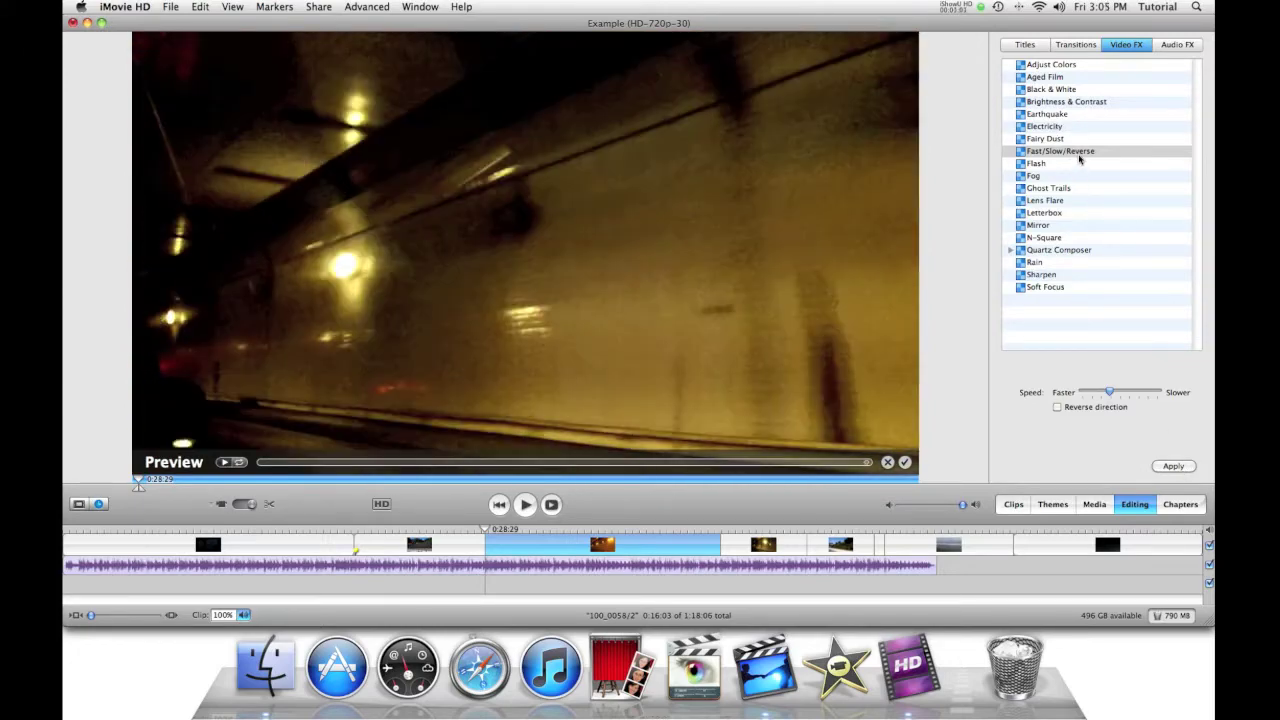
click(1079, 152)
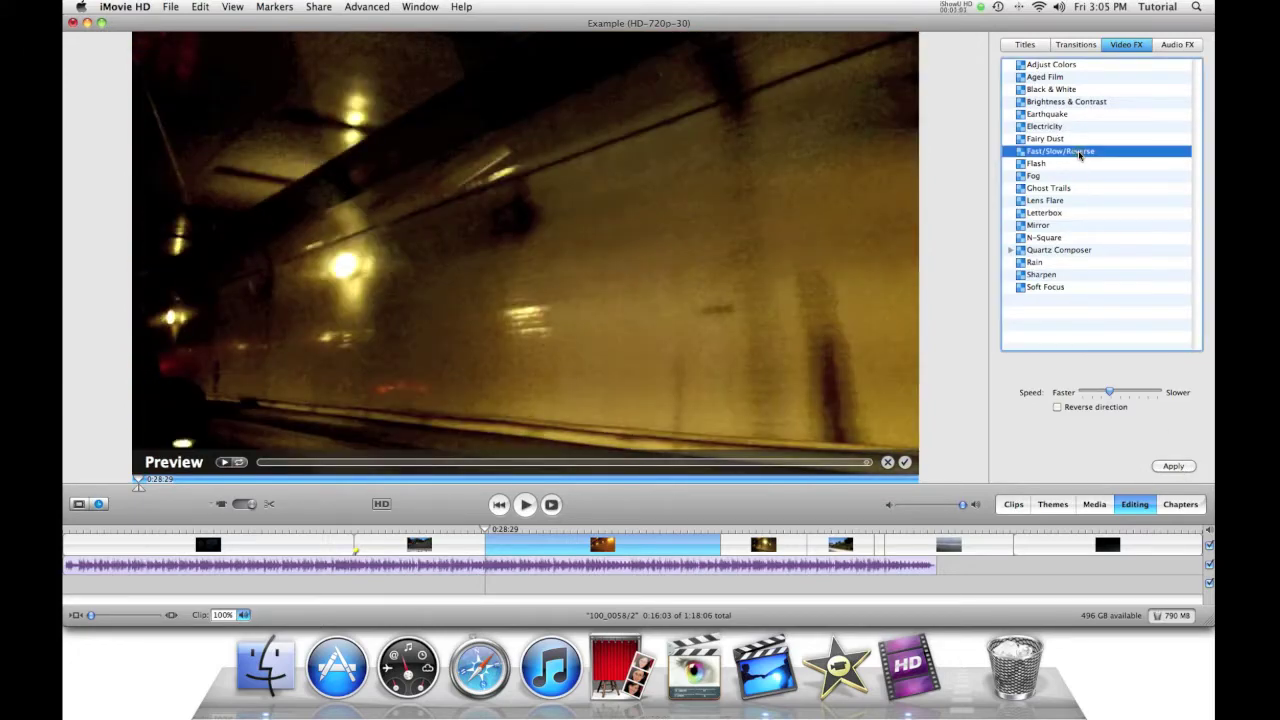
click(1177, 466)
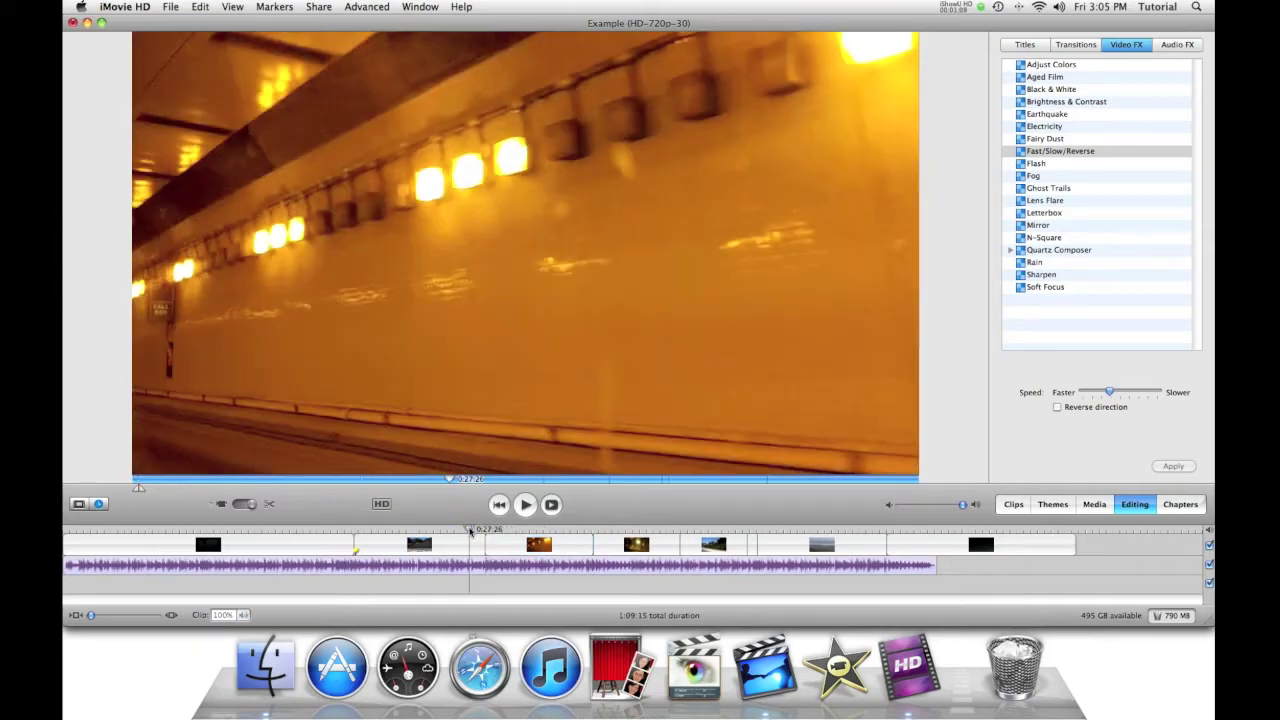
Step: Select the fourth timeline clip, preview Lens Flare, and expand the Quartz Composer effects
click(470, 533)
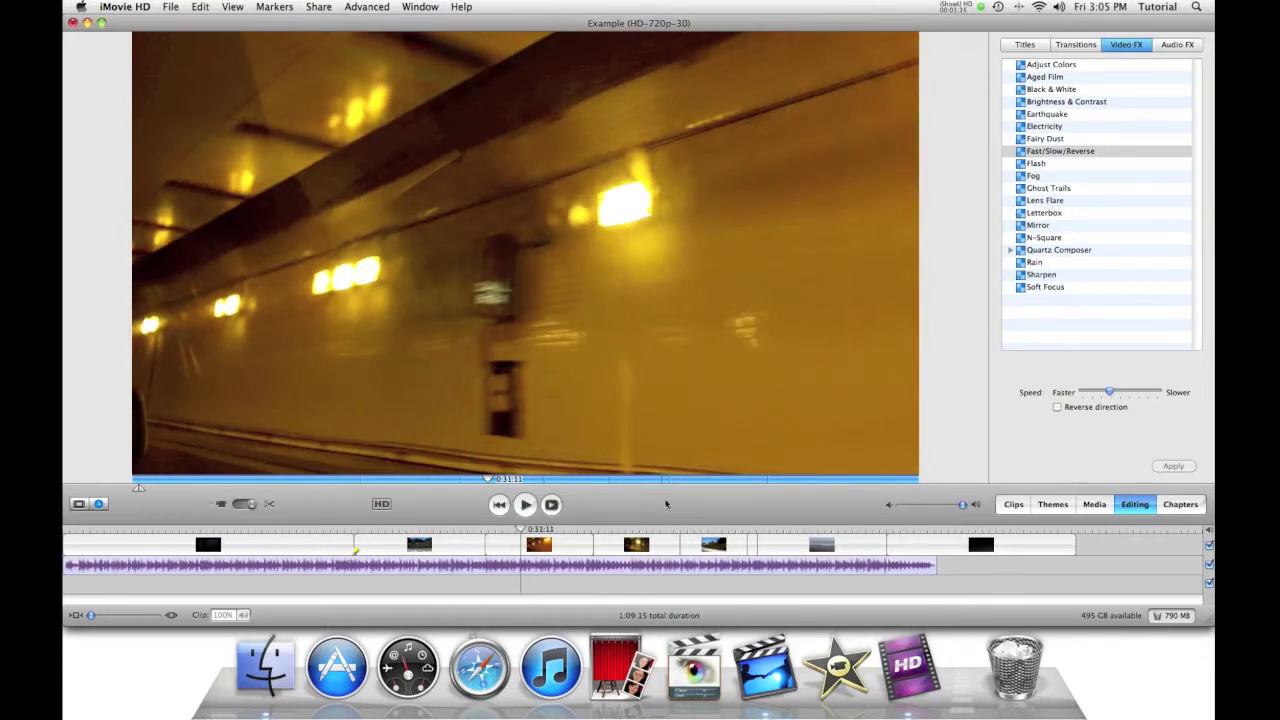
click(642, 544)
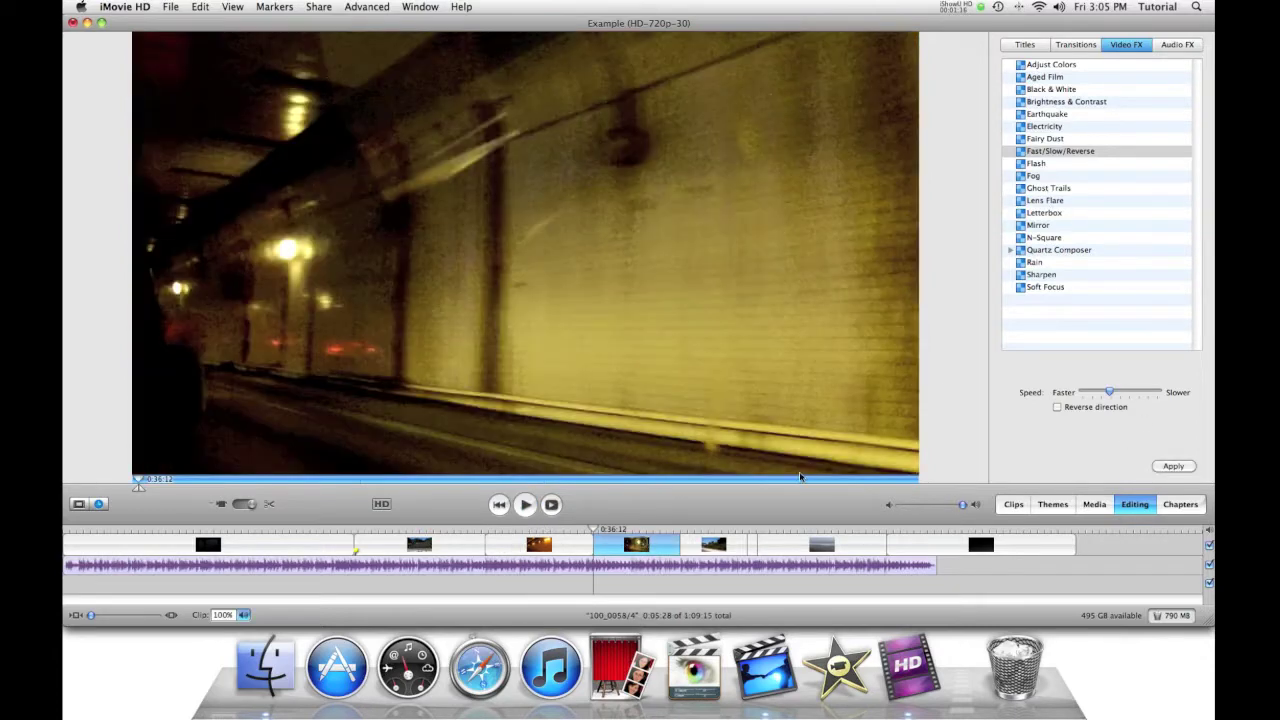
click(1037, 201)
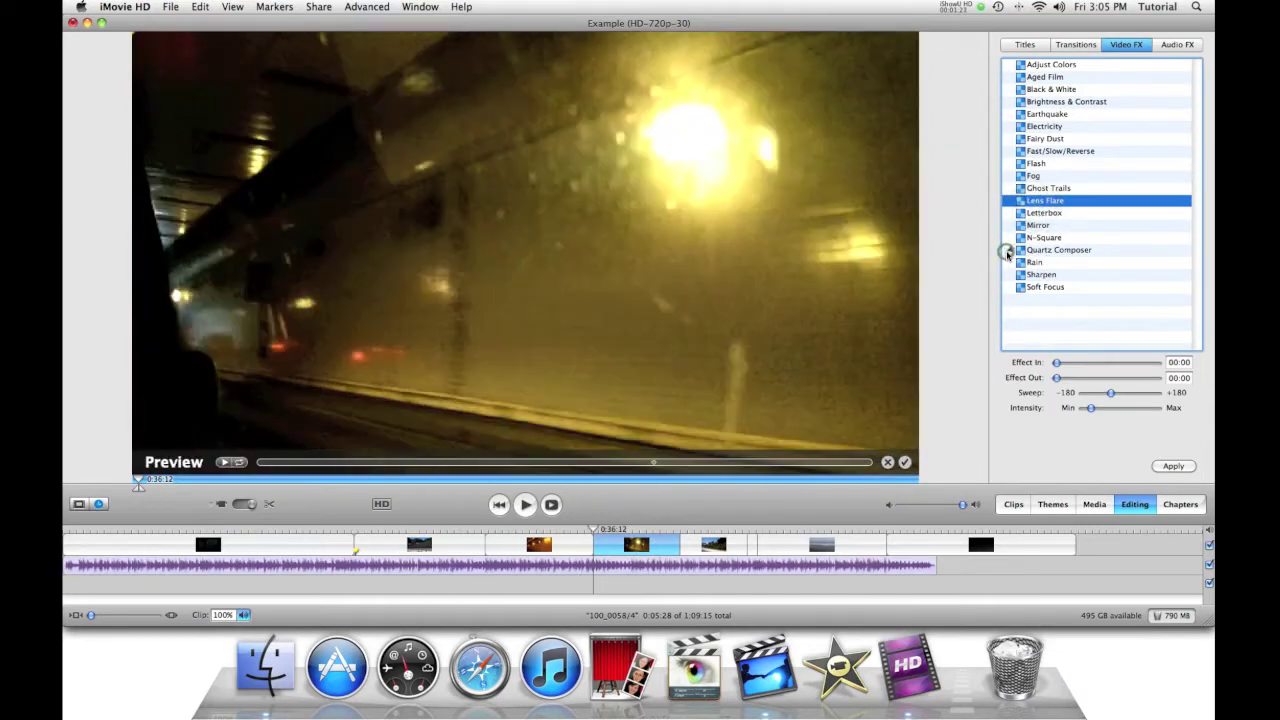
click(1008, 250)
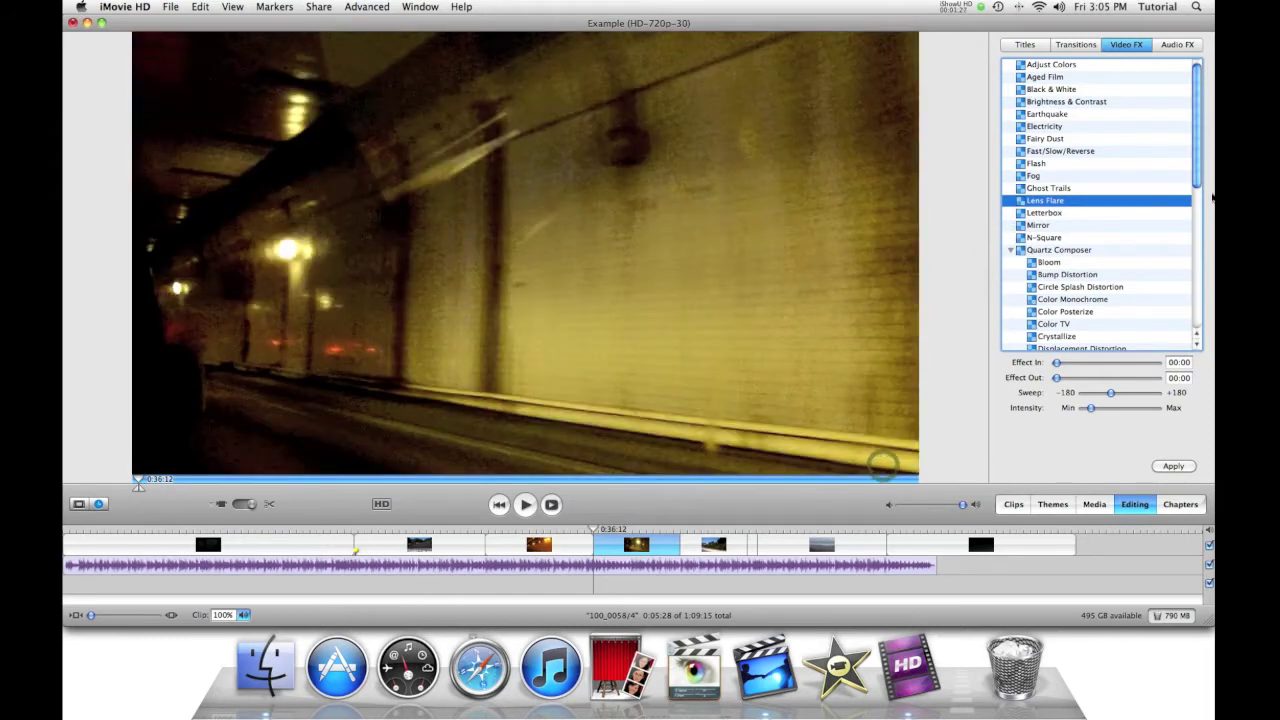
Step: Preview Quartz Composer effects: Bloom, Displacement Distortion, Edge Work, Crystallize, Color Monochrome, Color TV, Color Posterize
drag(1194, 171, 1194, 234)
click(1045, 127)
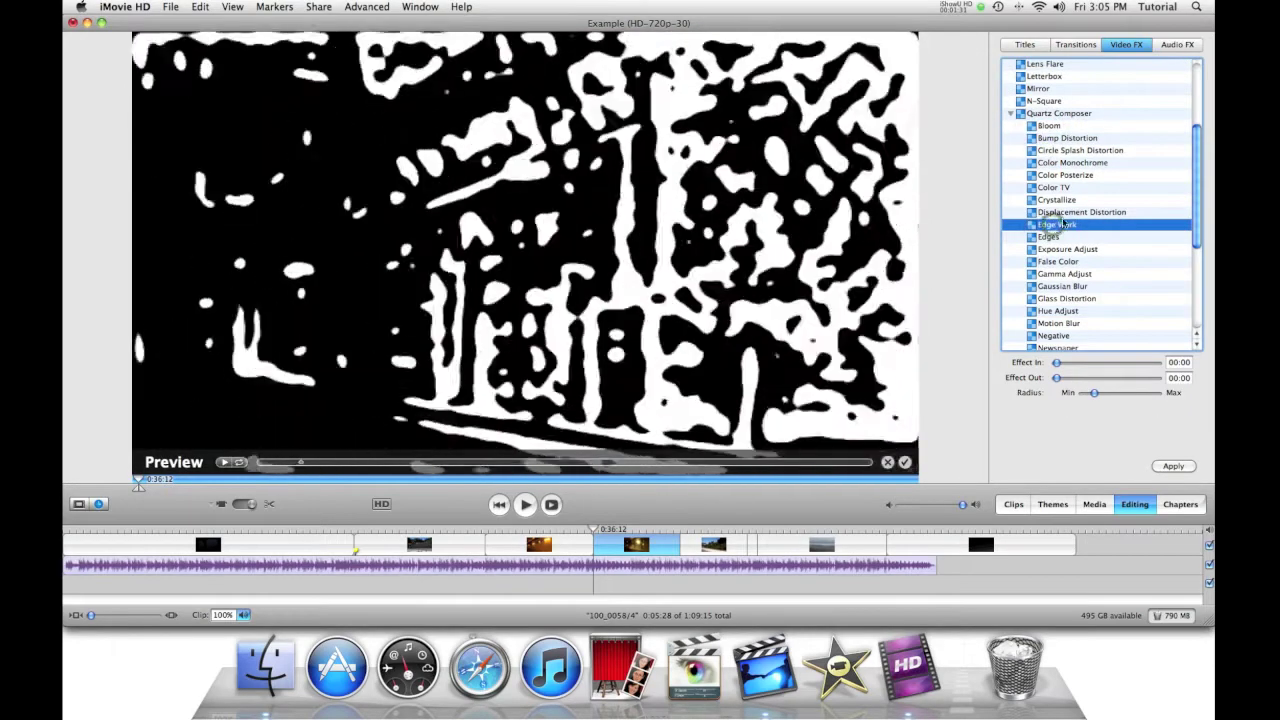
click(1075, 212)
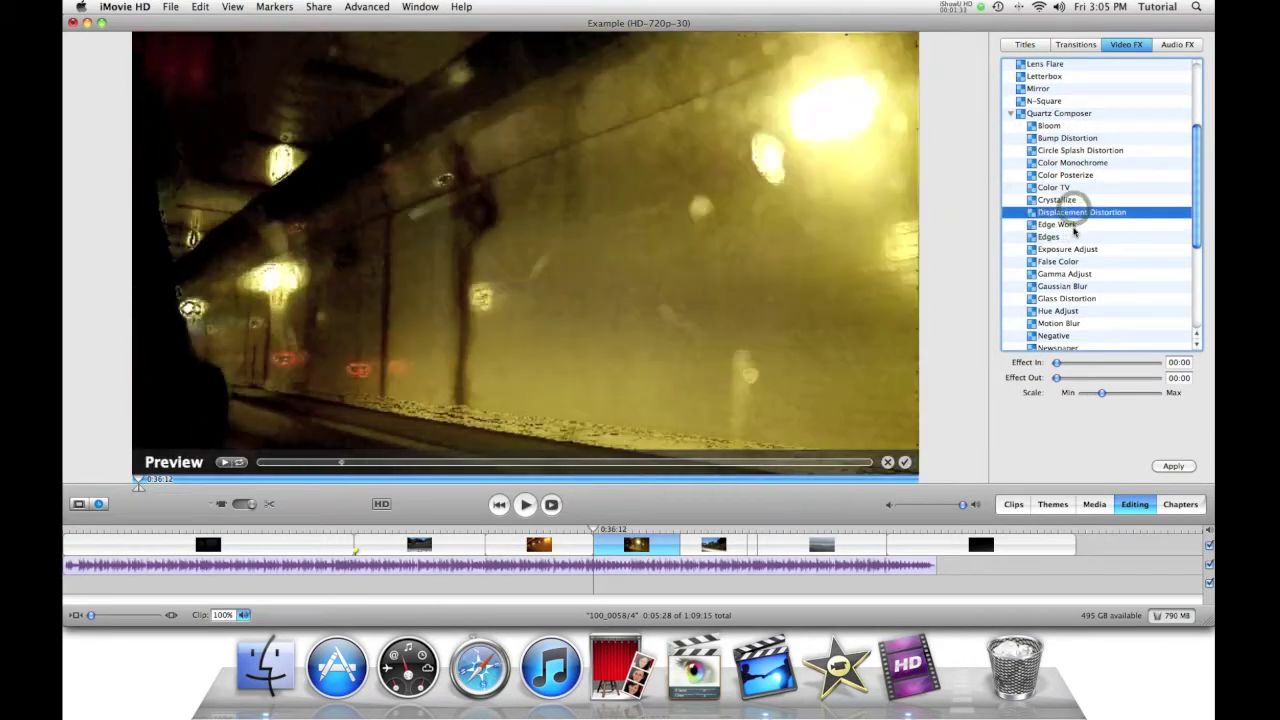
click(1074, 226)
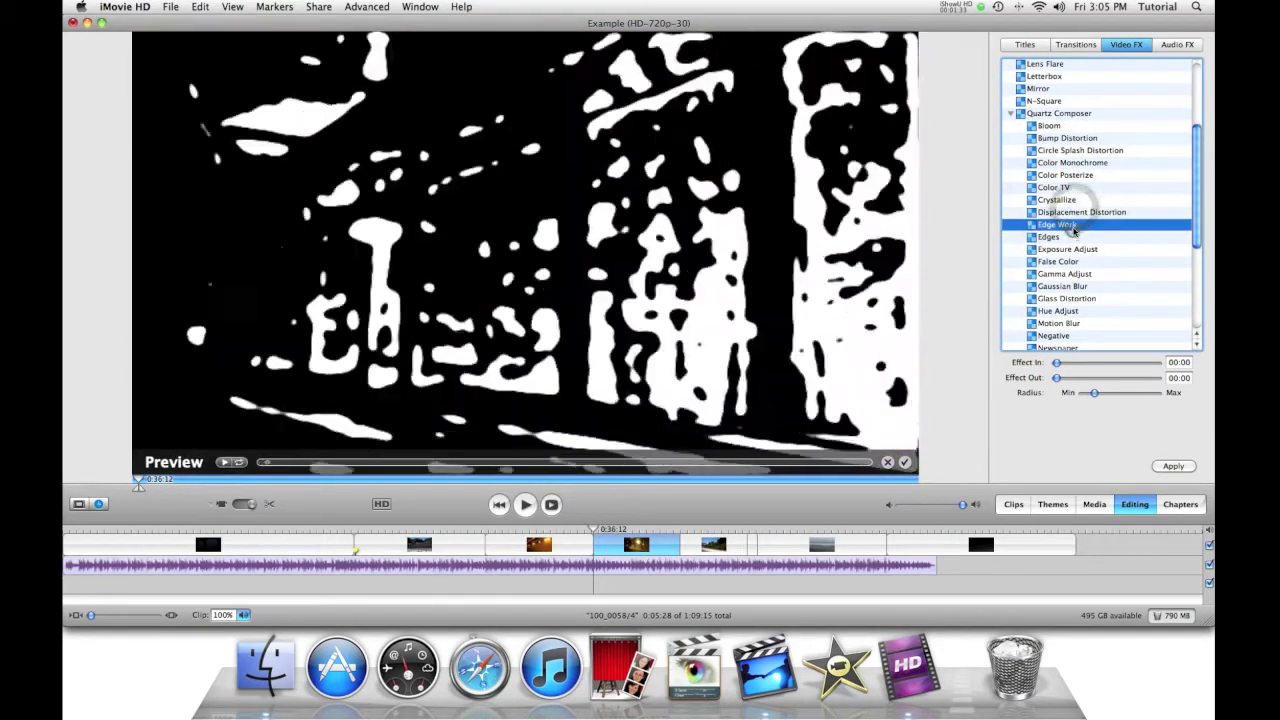
click(1075, 200)
click(1072, 162)
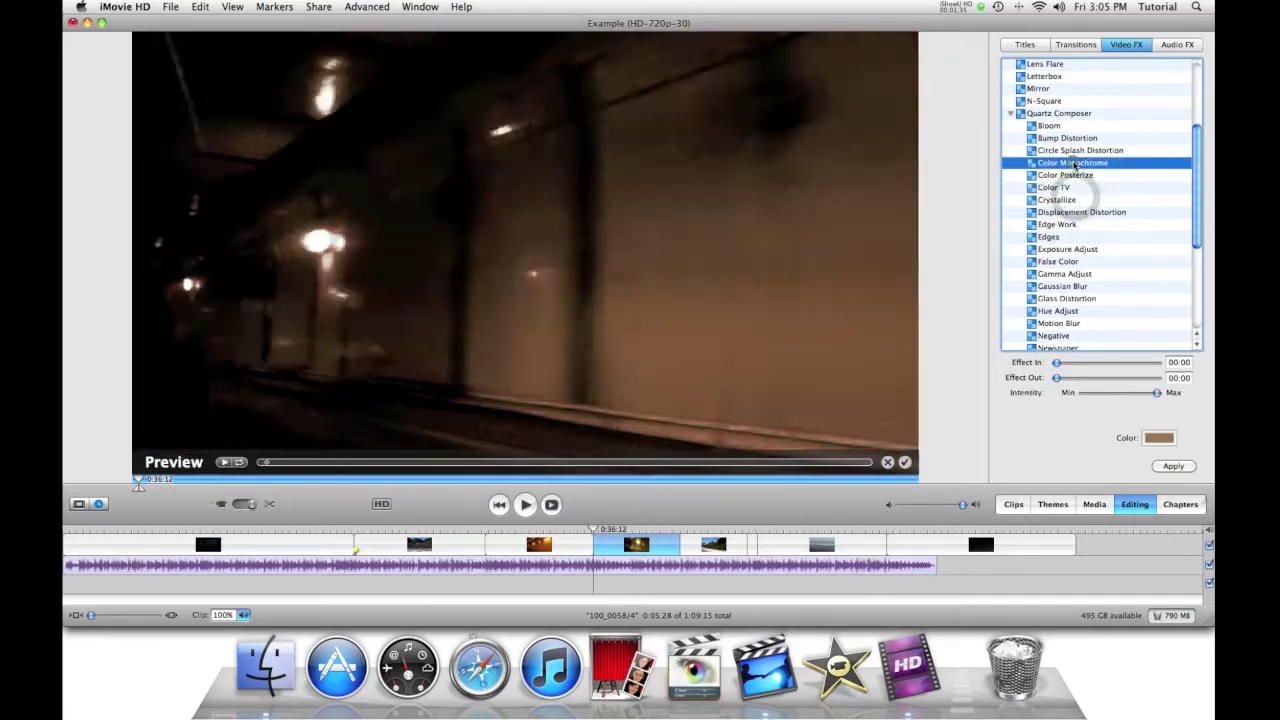
click(1074, 188)
click(1066, 175)
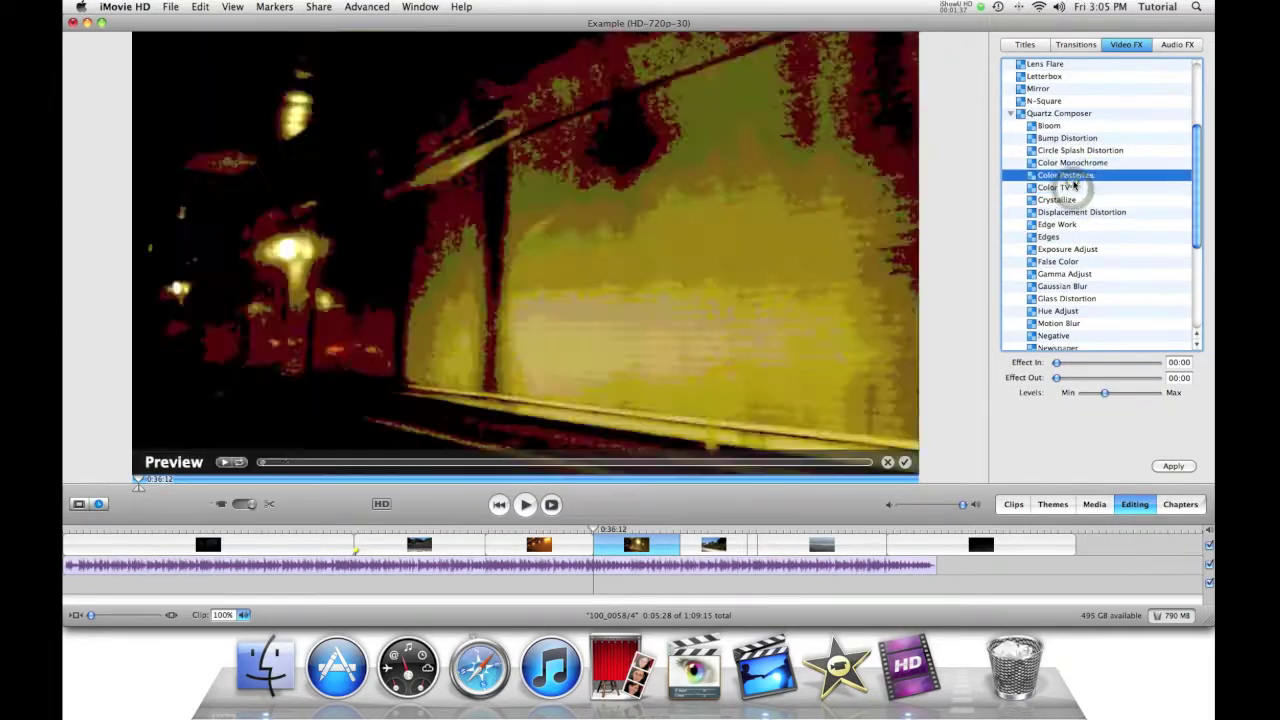
Step: Apply Motion Blur to the clip with its angle set to a diagonal
click(1085, 323)
click(1090, 337)
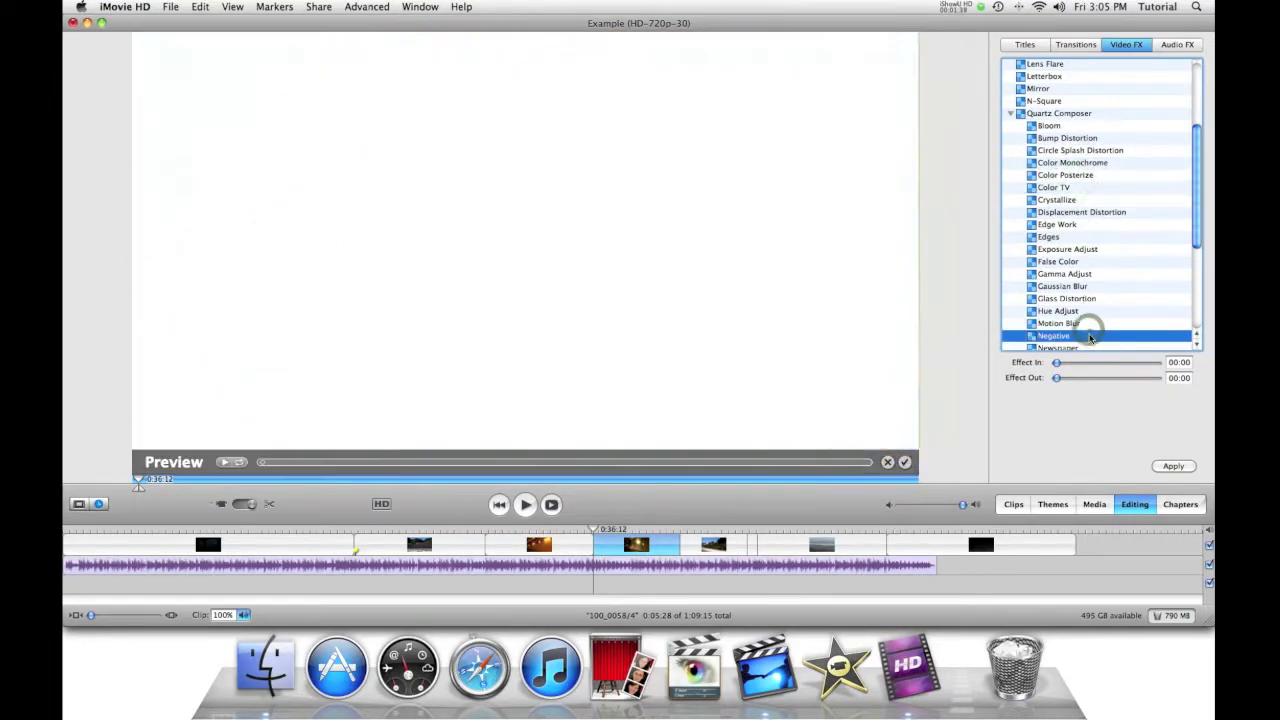
click(1087, 324)
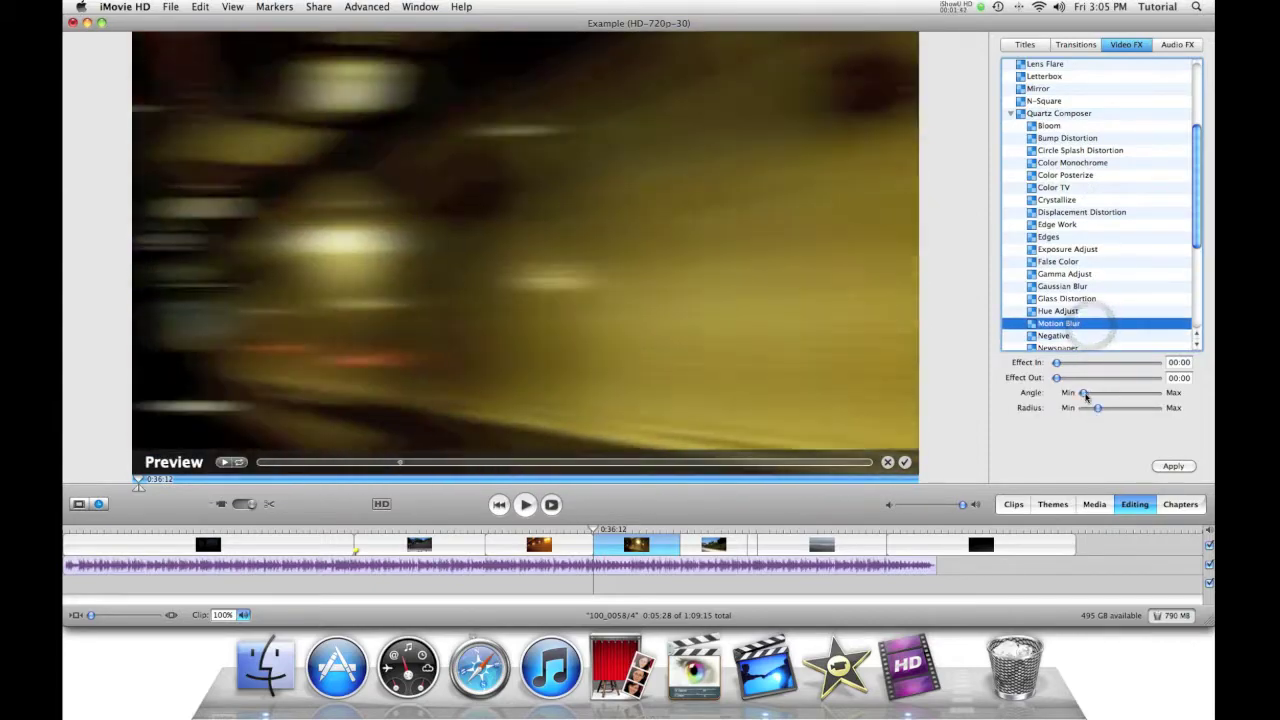
drag(1085, 393, 1136, 398)
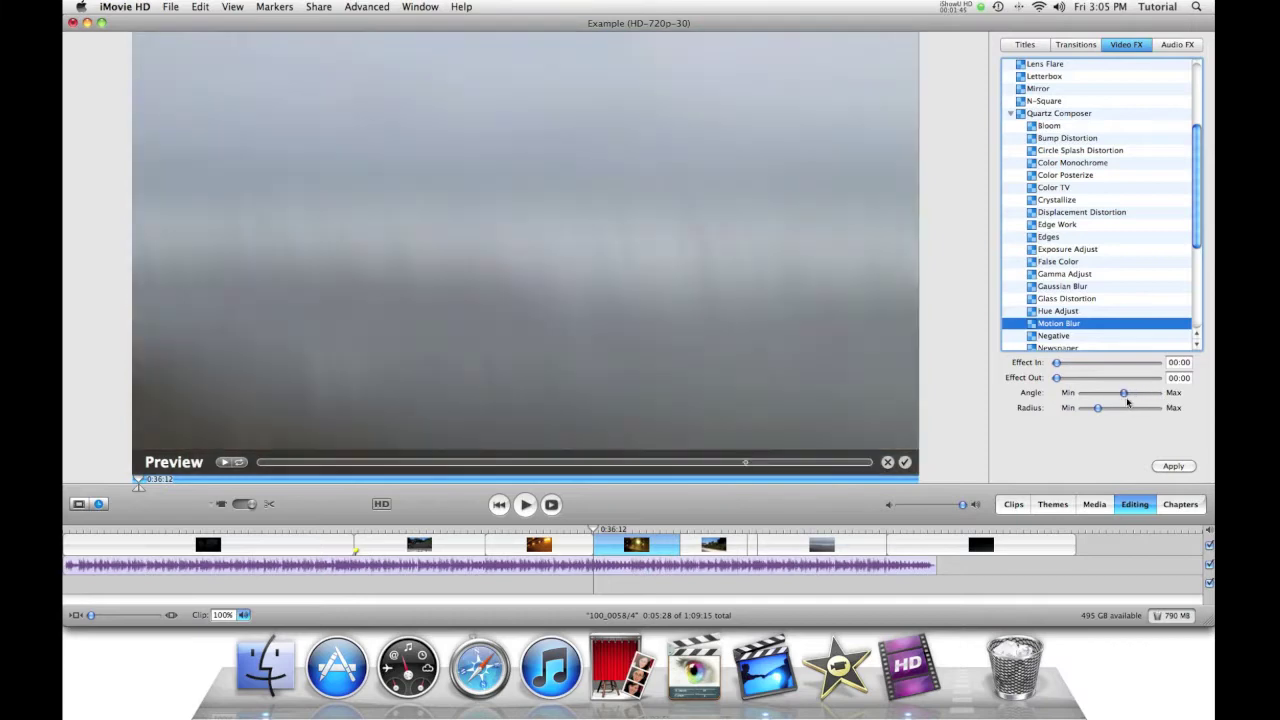
drag(1127, 401, 1112, 402)
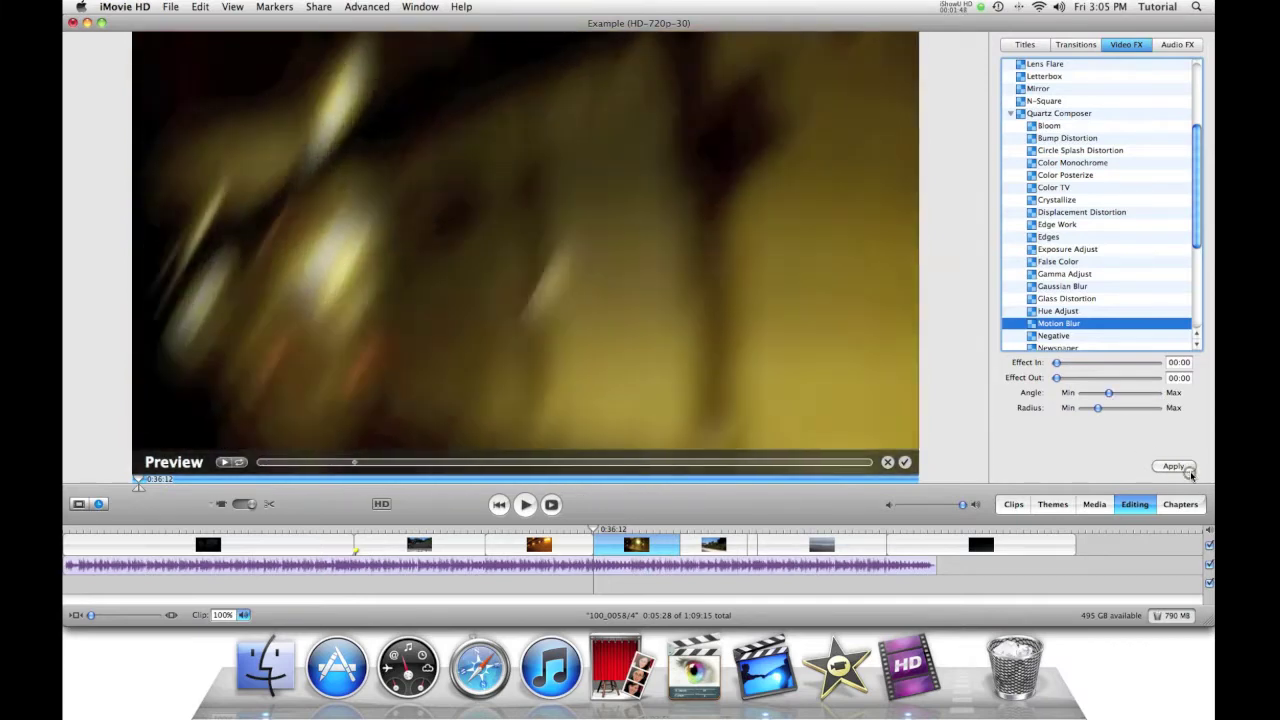
click(1184, 468)
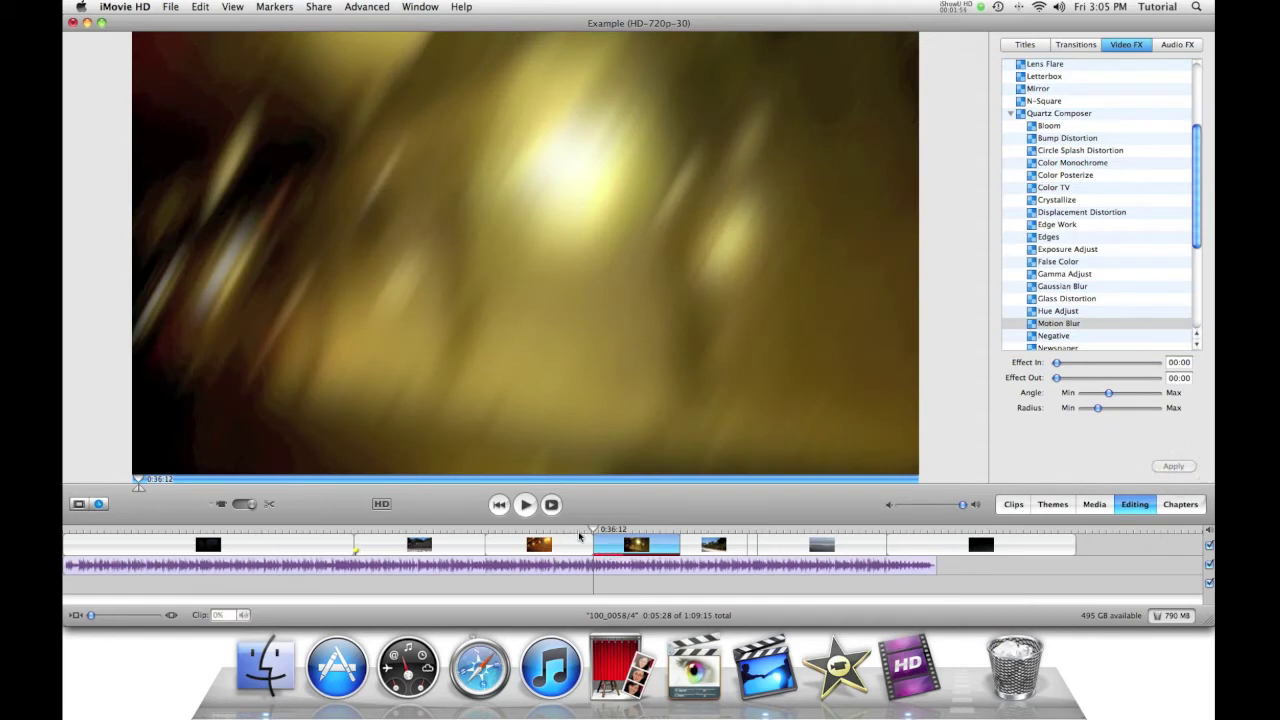
drag(583, 537, 573, 537)
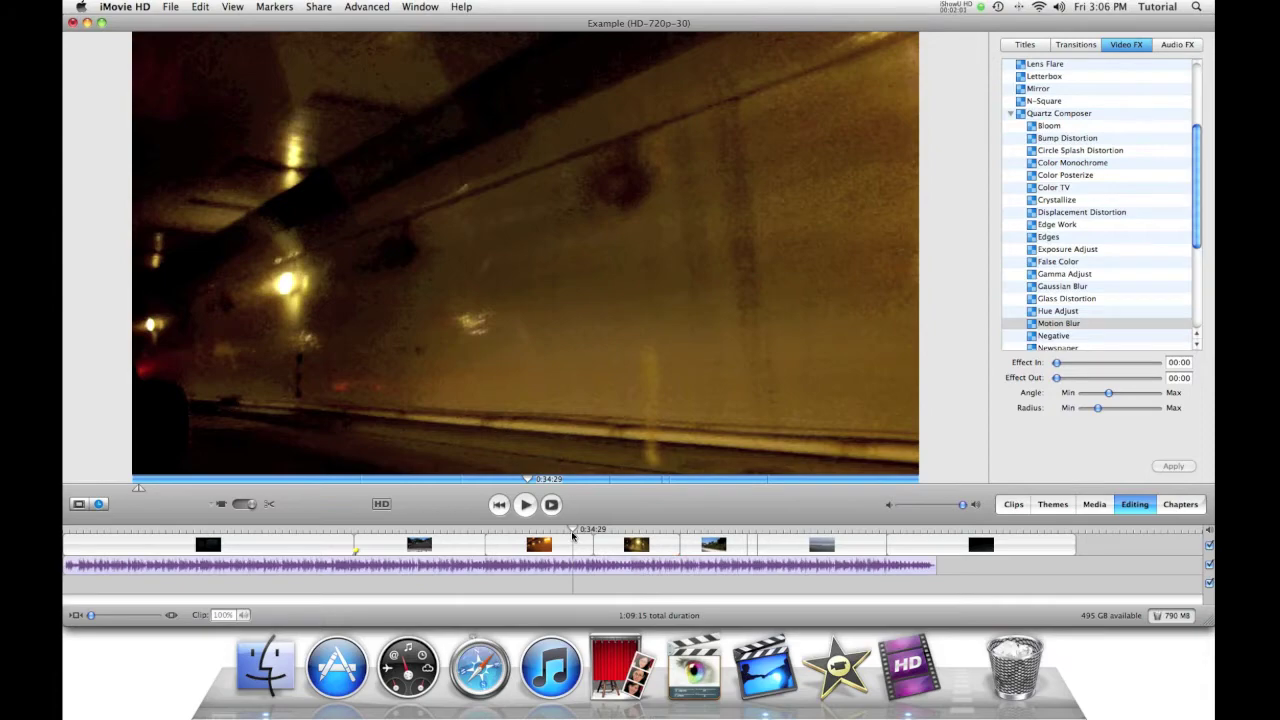
key(XF86AudioRaiseVolume)
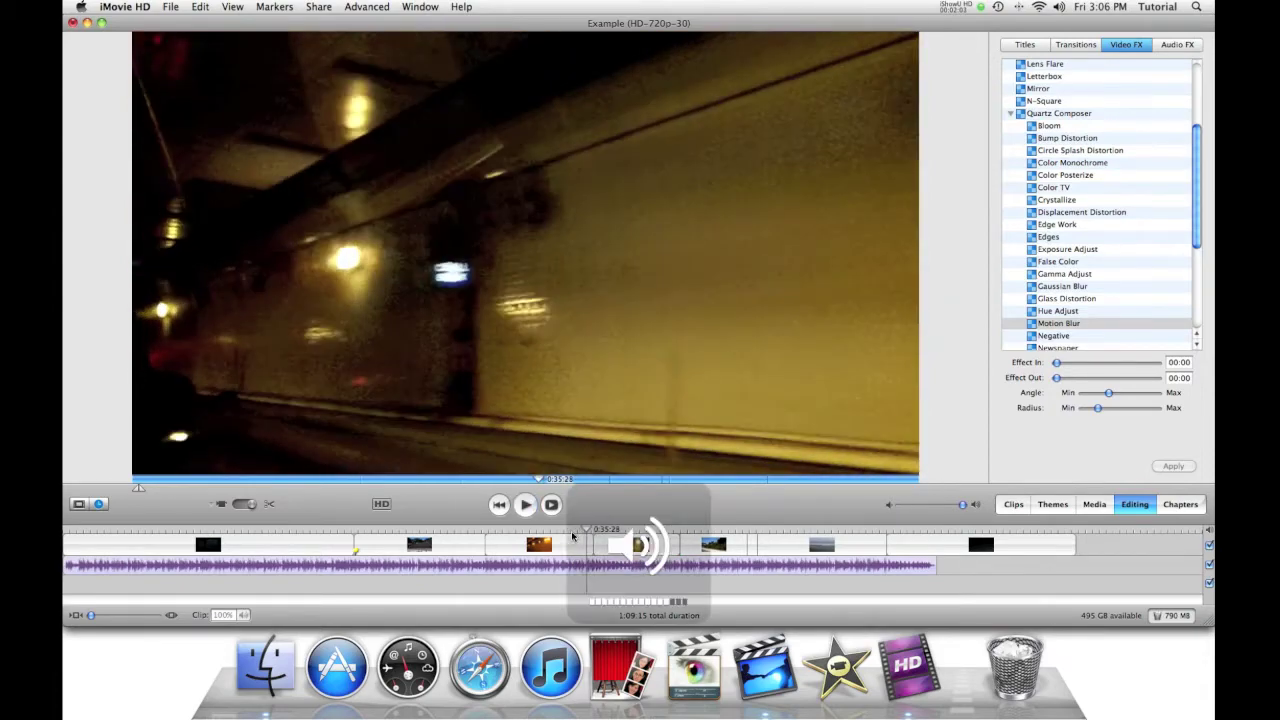
key(space)
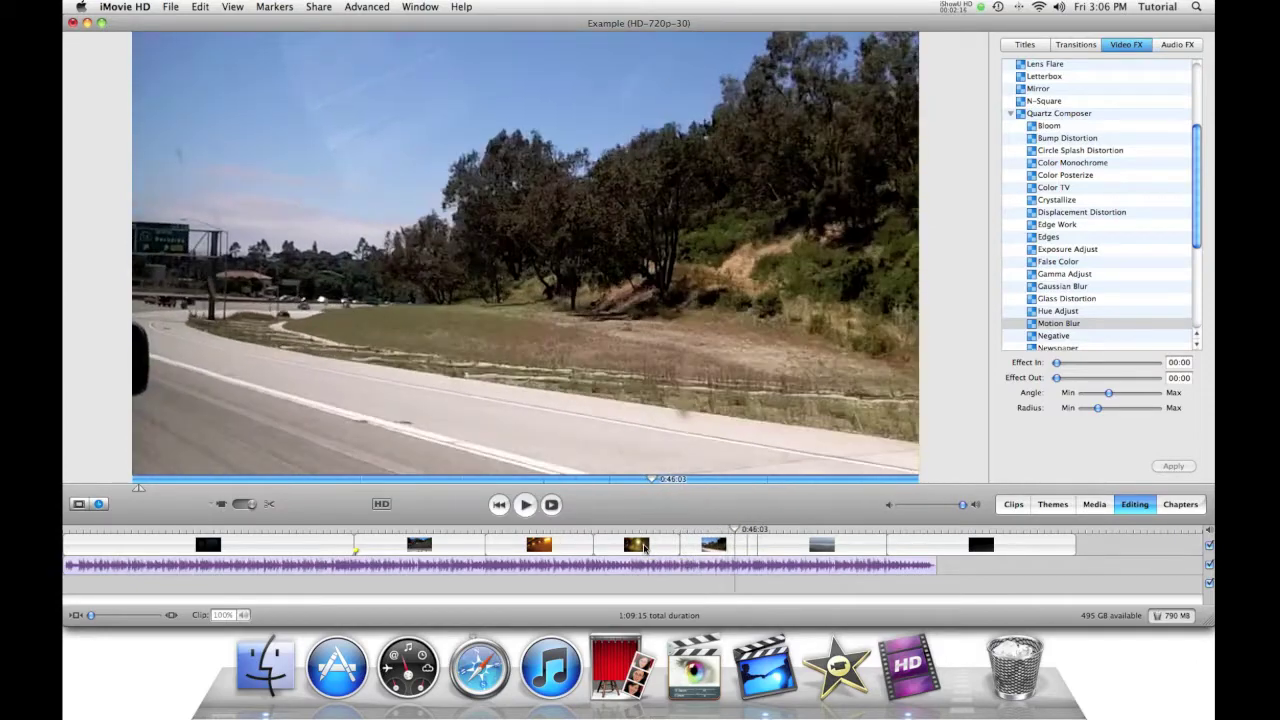
Step: Stop playback, collapse Quartz Composer, and show Audio FX for the selected tunnel clip
click(645, 549)
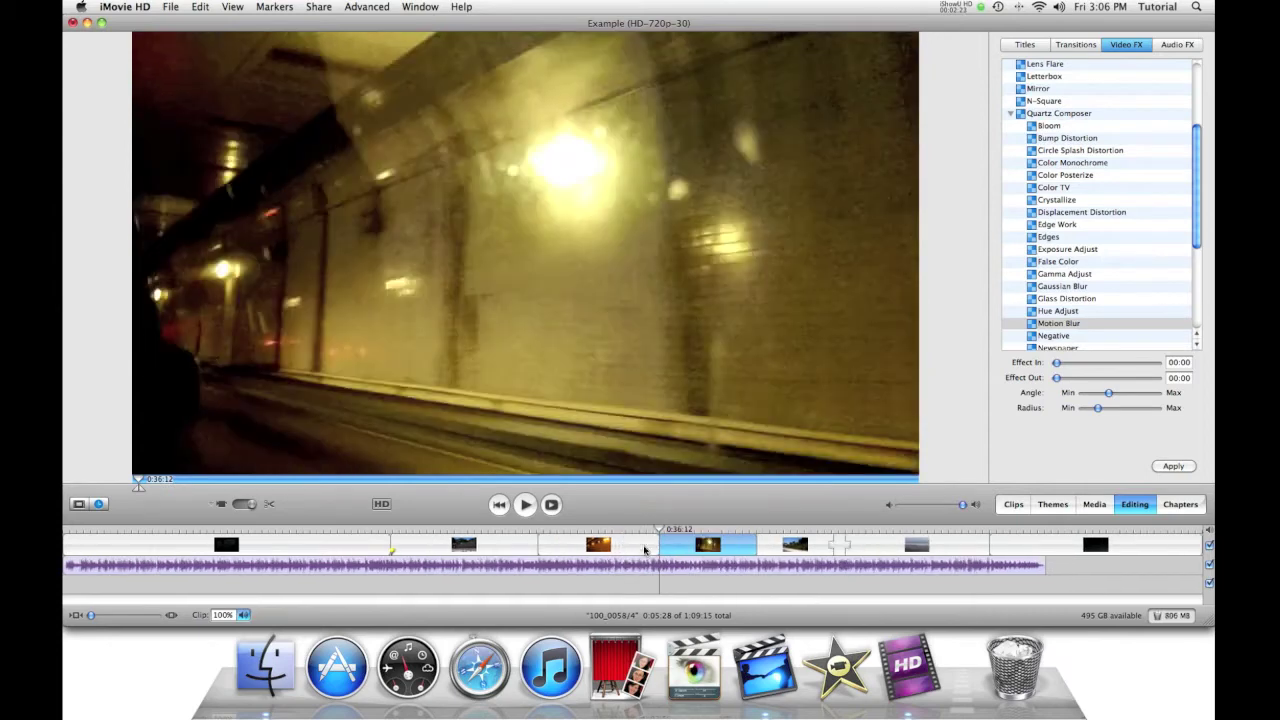
key(space)
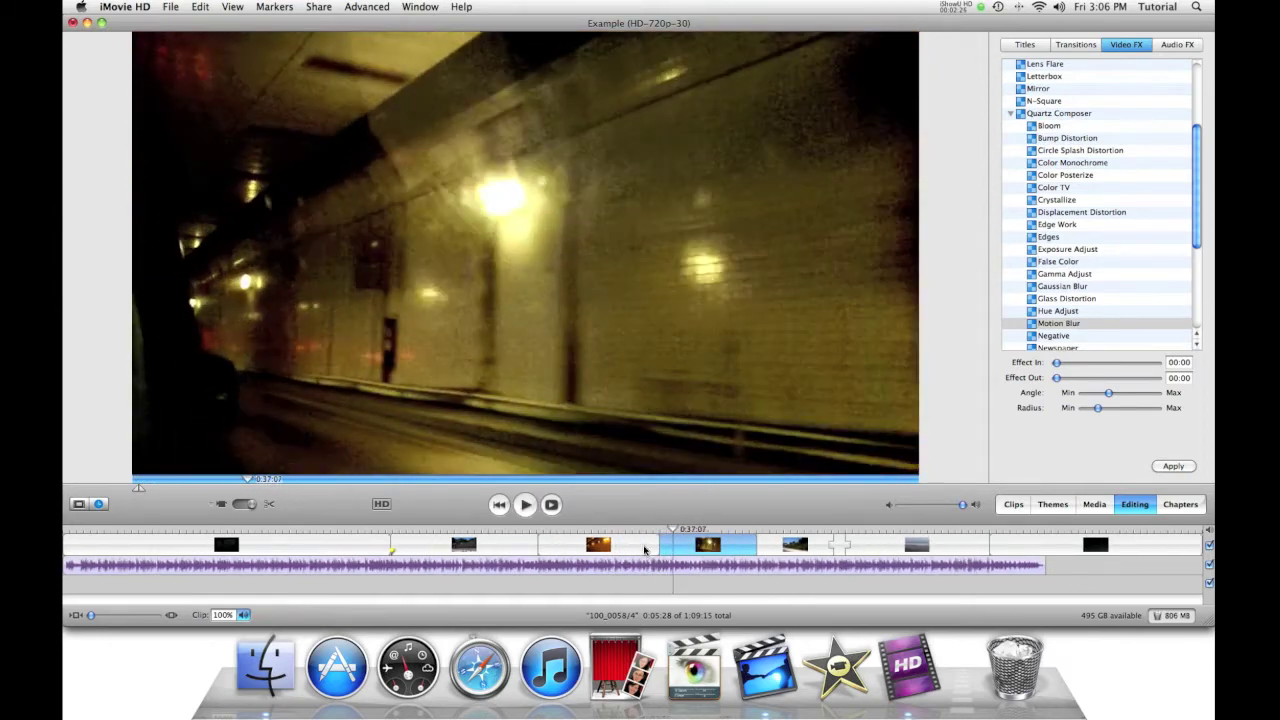
drag(1200, 205, 1163, 196)
click(1010, 131)
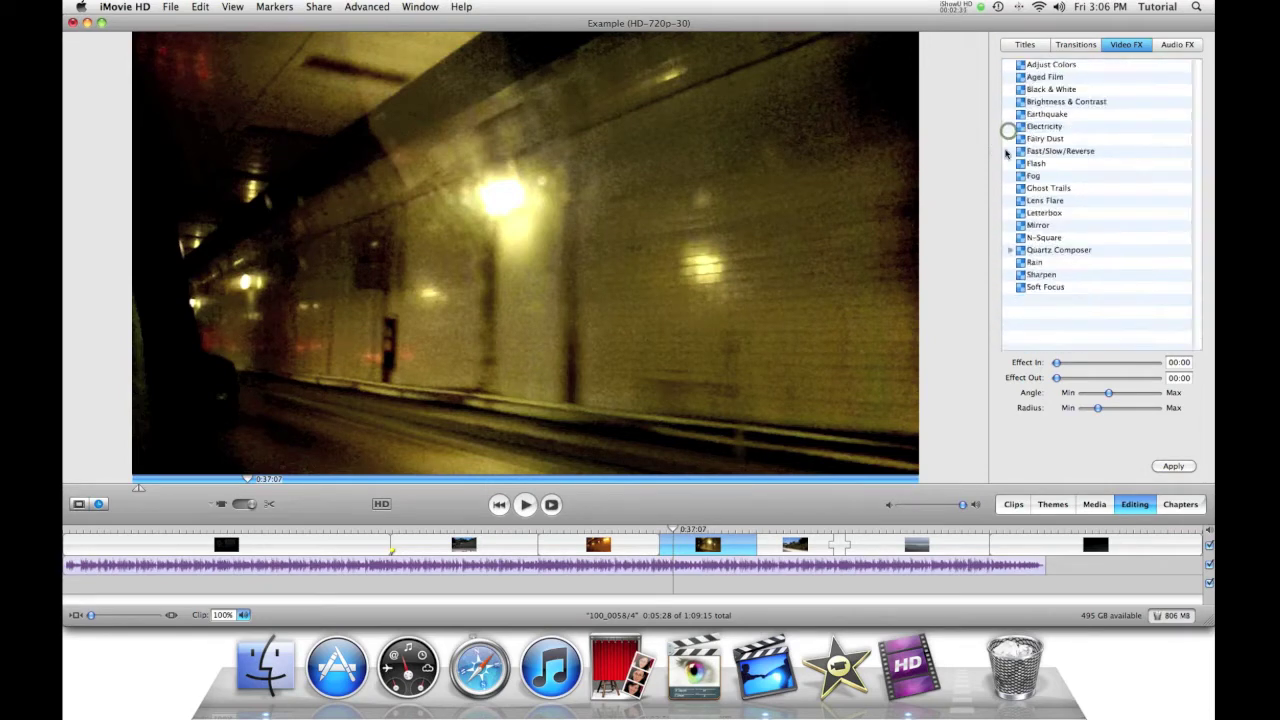
click(530, 570)
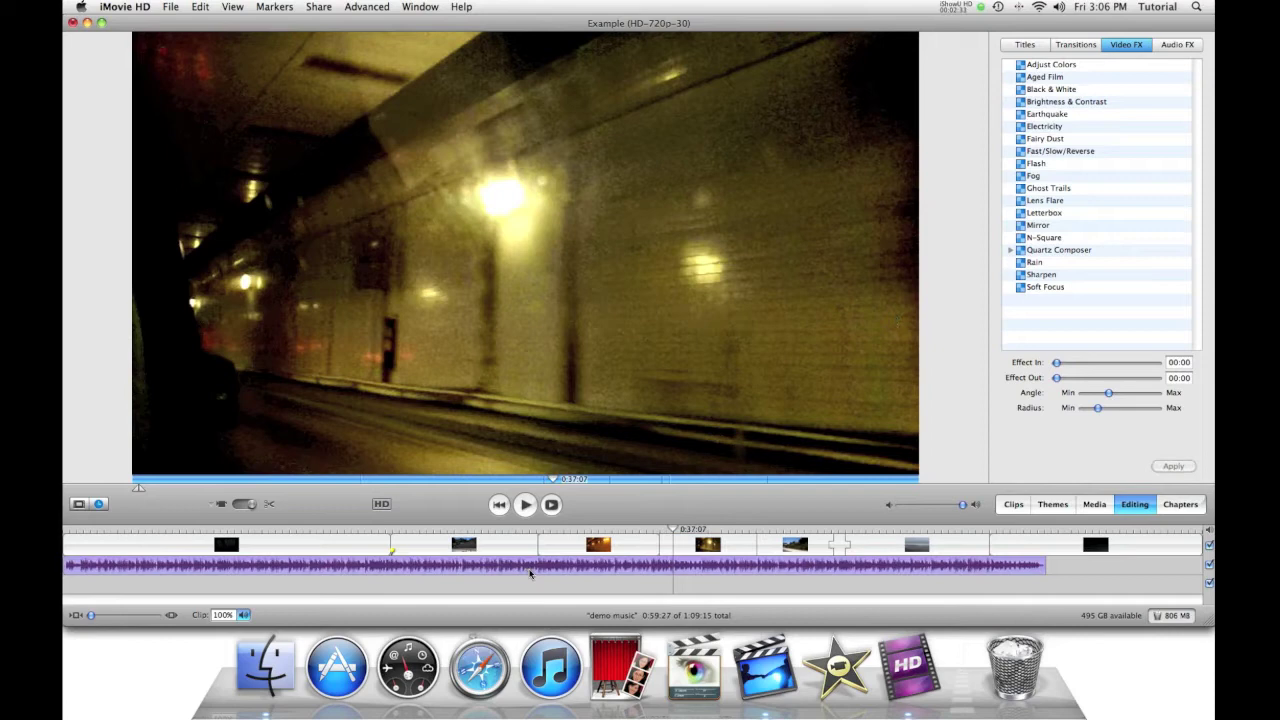
click(634, 551)
click(1170, 46)
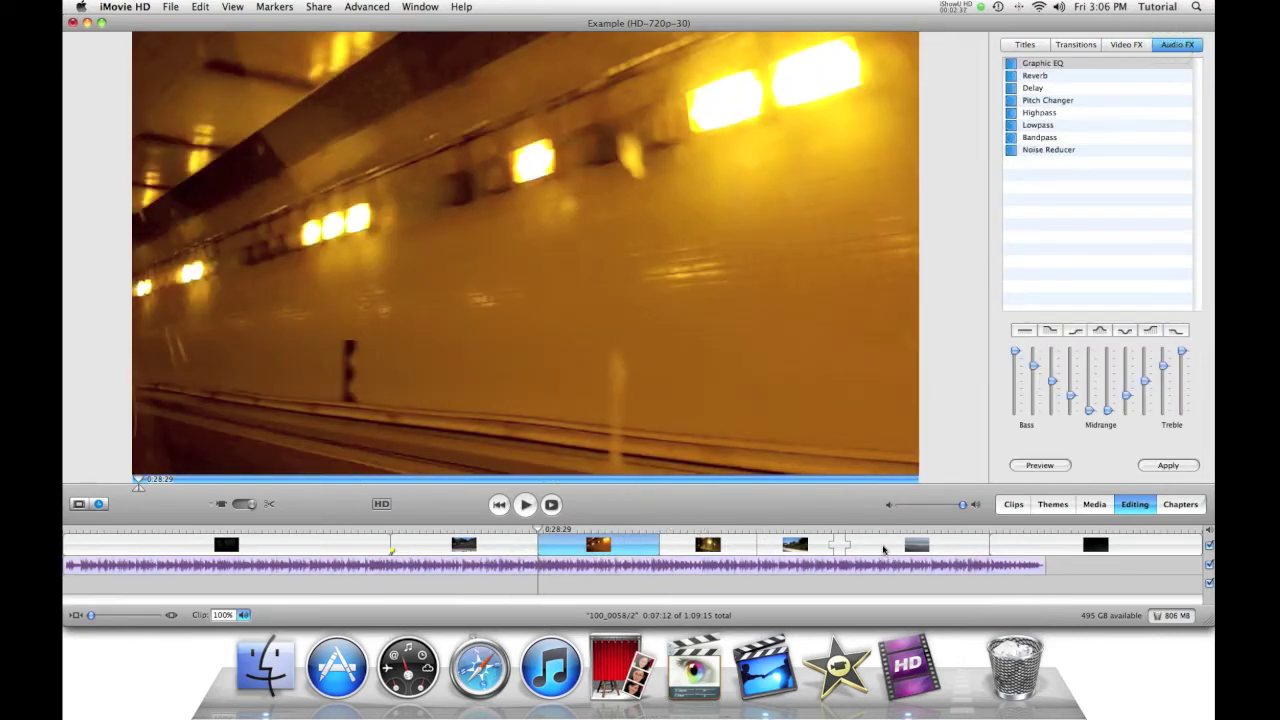
Step: Preview Pitch Changer on the tunnel clip, nudging the pitch slightly and previewing again
click(1052, 103)
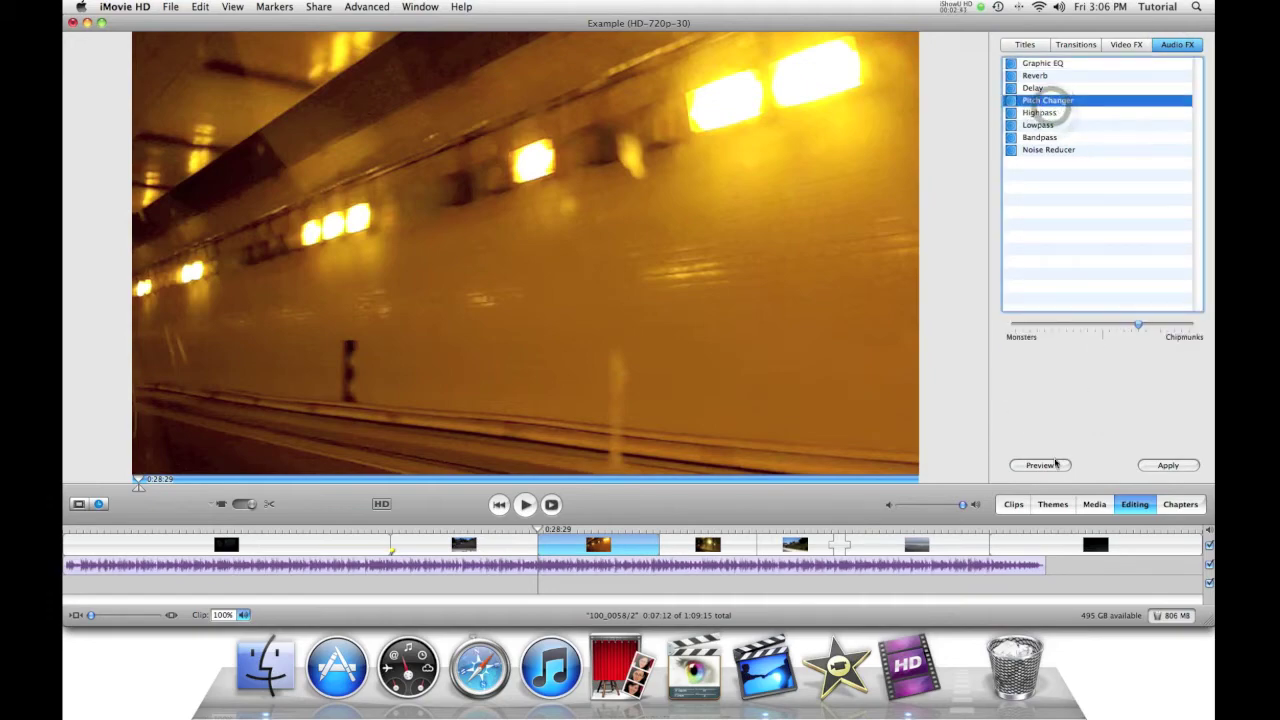
click(1045, 464)
mouse_move(1138, 326)
mouse_down()
mouse_move(1014, 328)
mouse_move(1177, 336)
mouse_move(1118, 329)
mouse_up()
click(1060, 462)
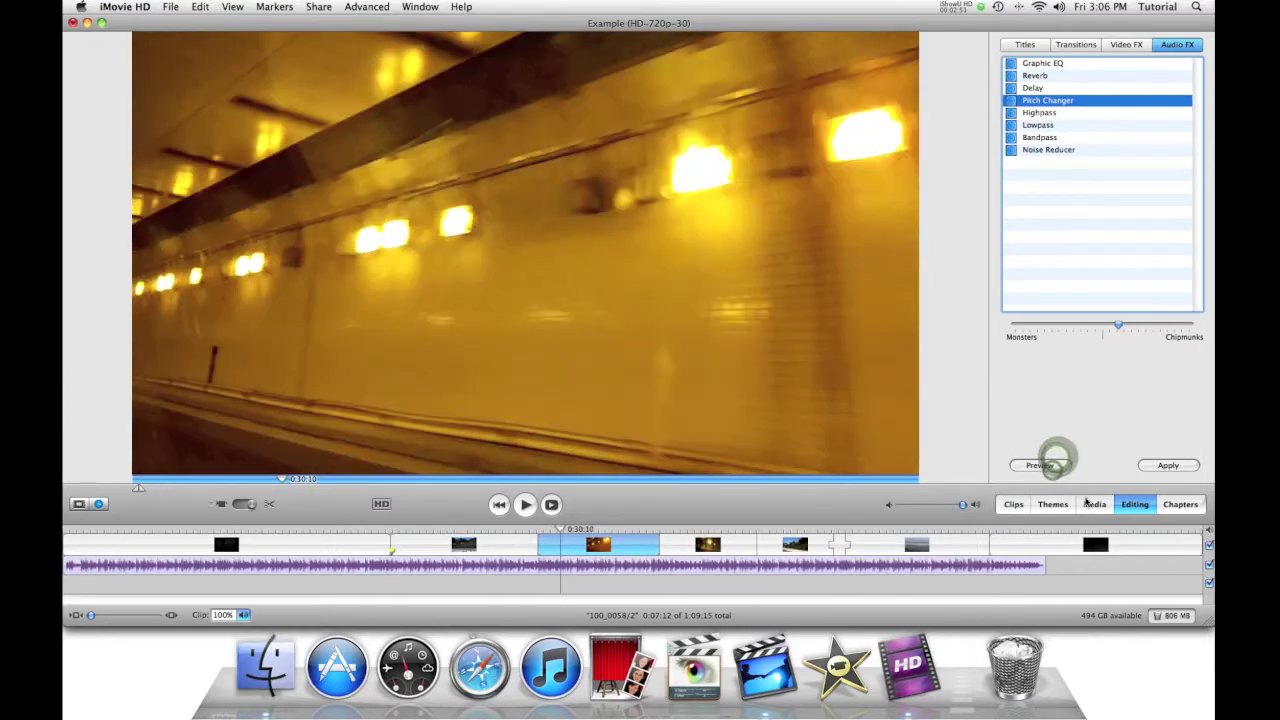
Step: Show the Media pane's Audio library and set the playhead to 0:30:19
click(1091, 505)
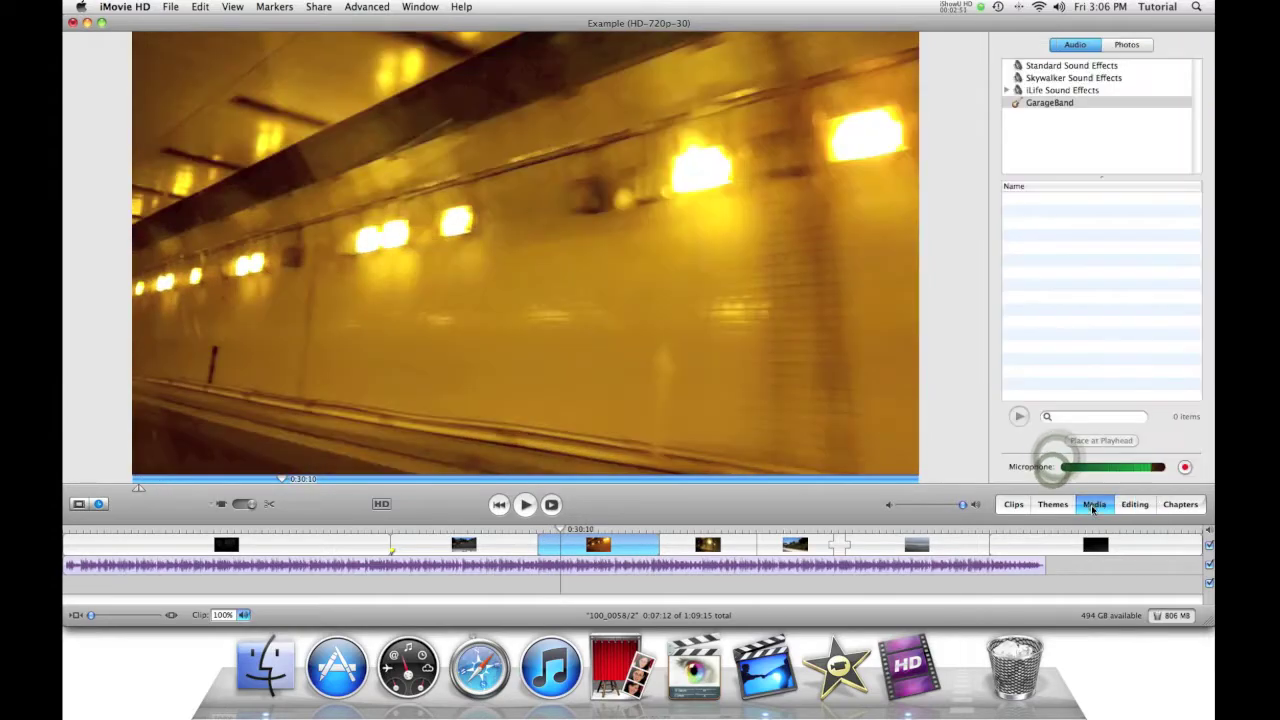
click(1127, 505)
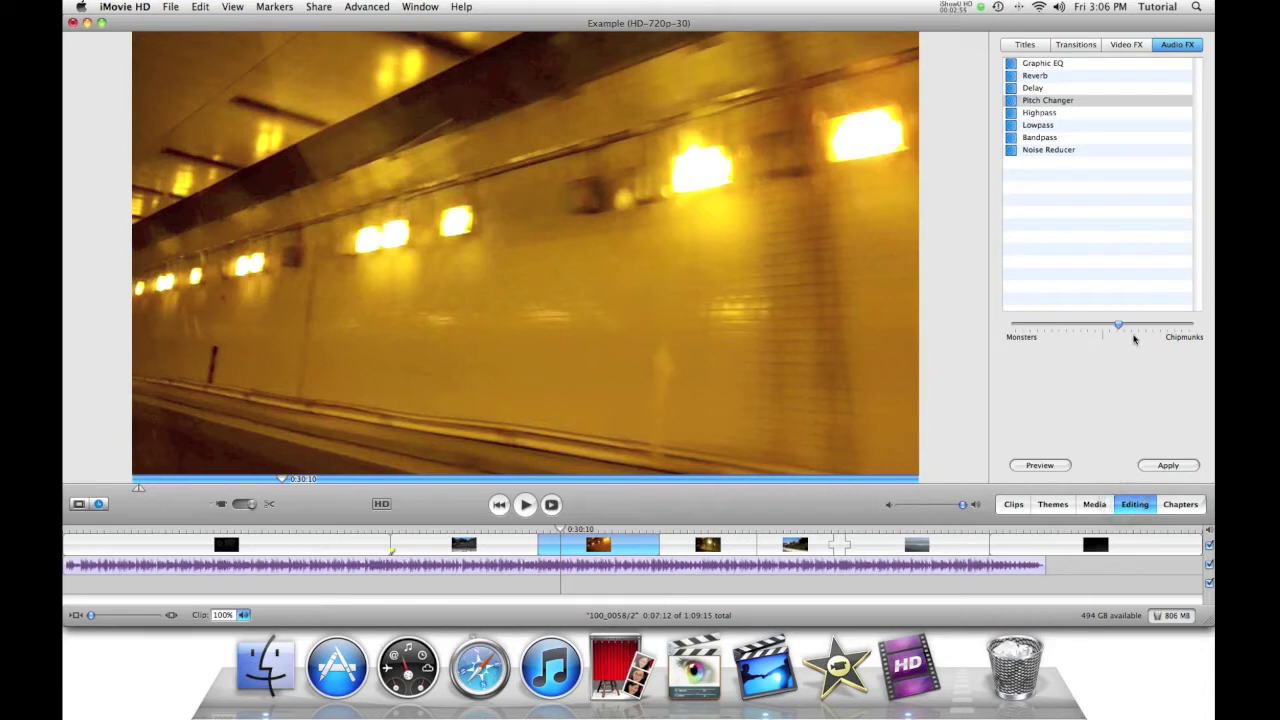
click(1084, 574)
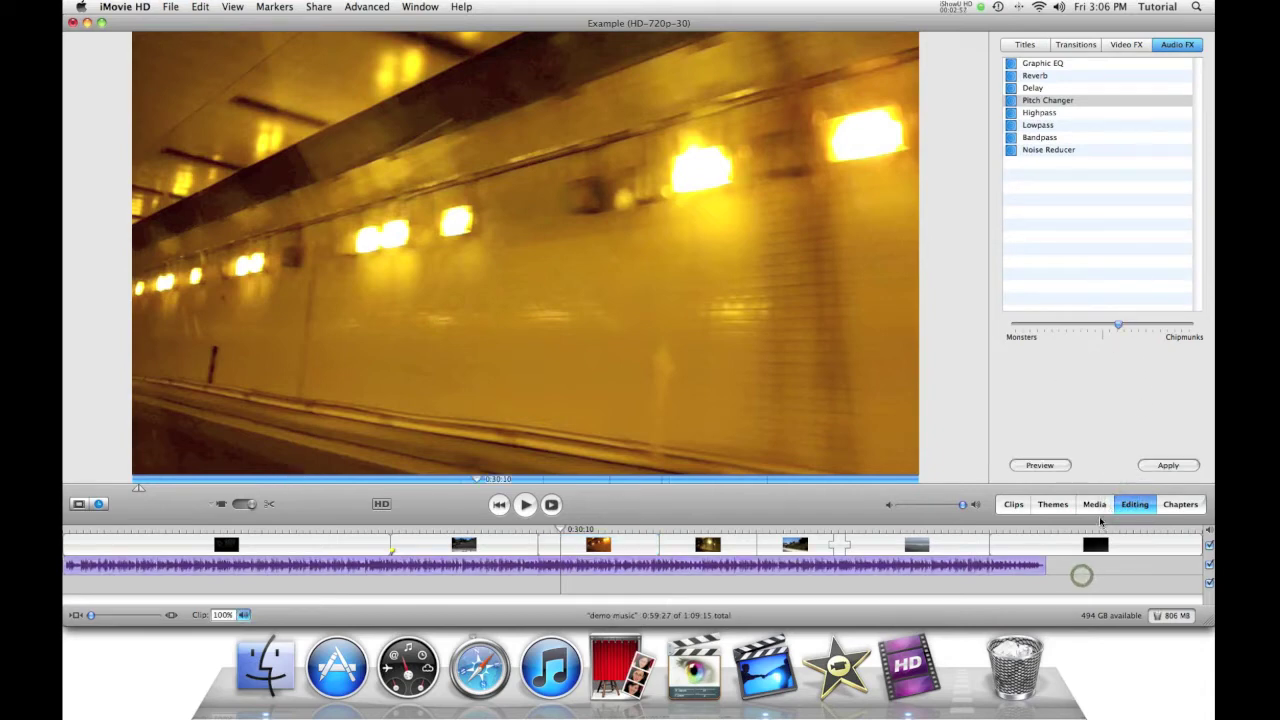
click(1096, 505)
click(1090, 530)
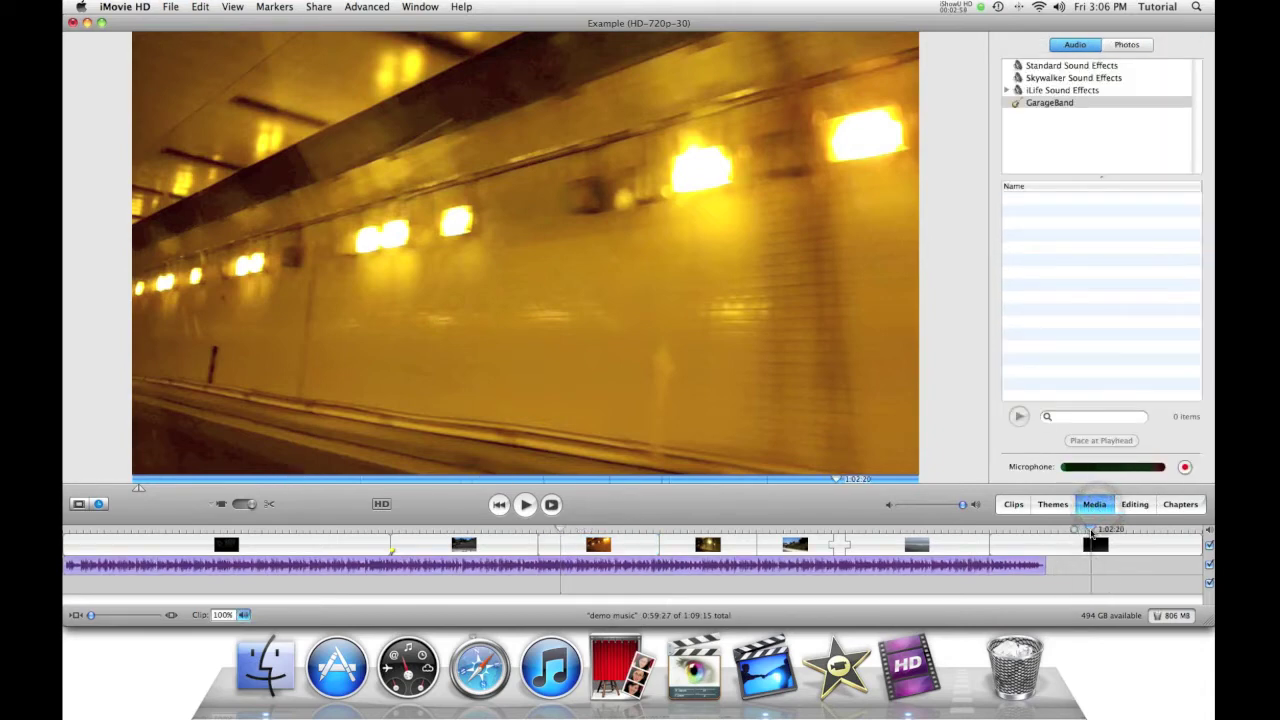
key(Home)
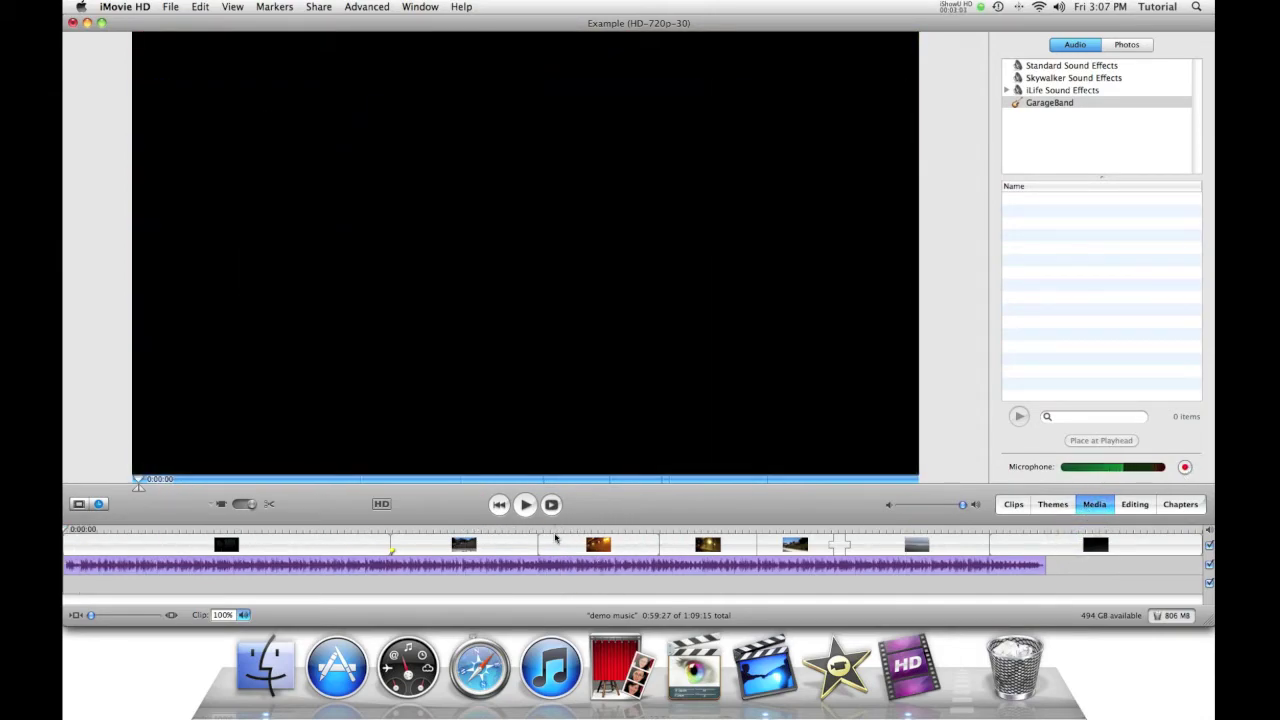
click(565, 537)
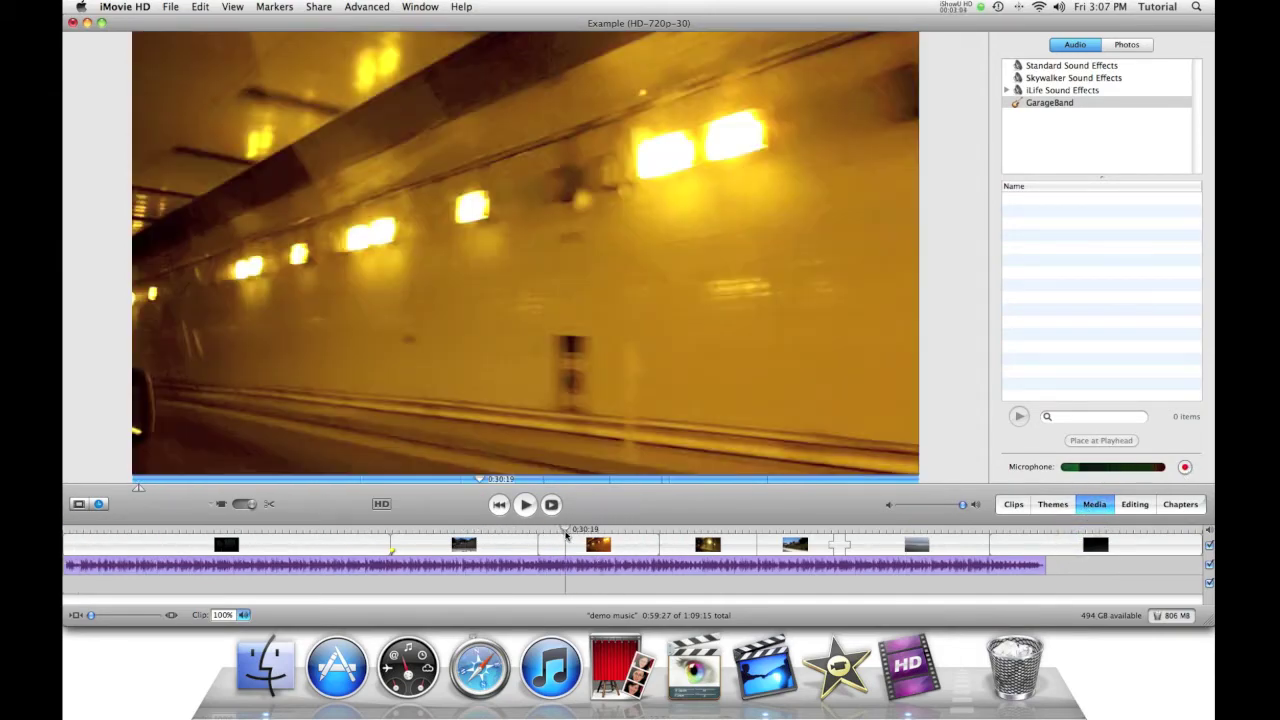
Step: Record a 4-second Voice 01 microphone voiceover at 0:30:19 and select Pitch Changer for it
click(1185, 467)
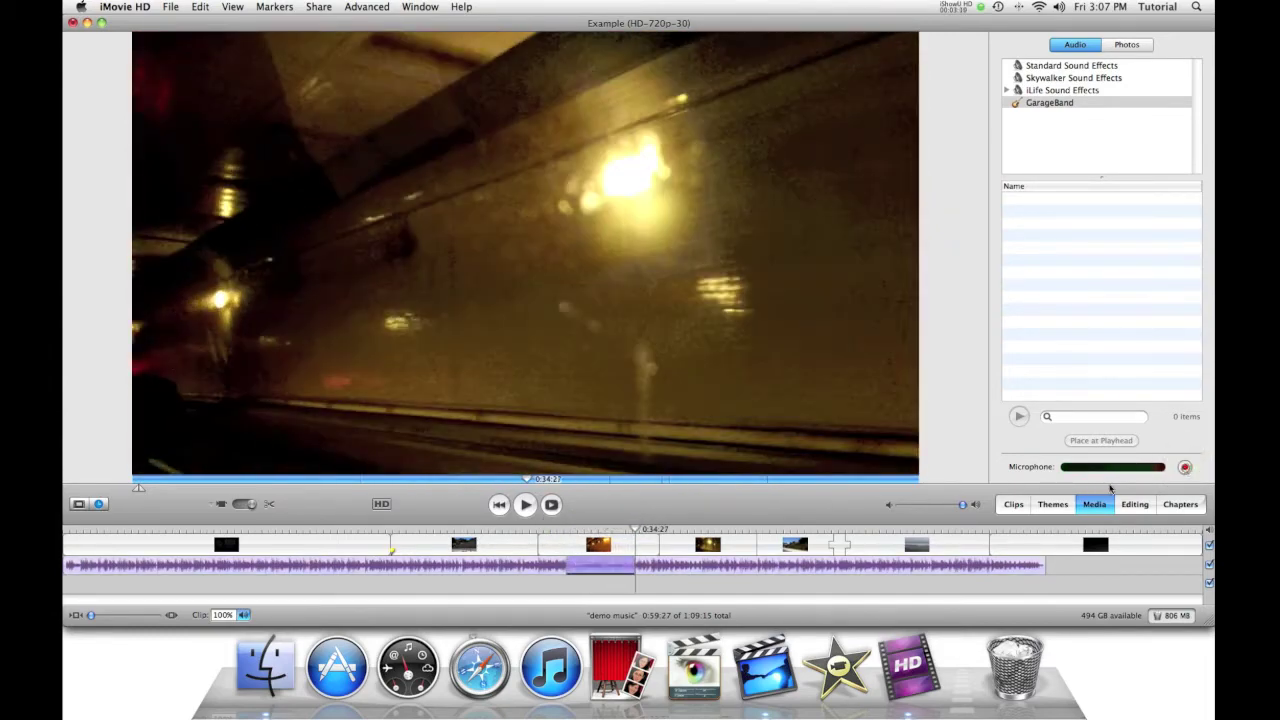
click(1185, 467)
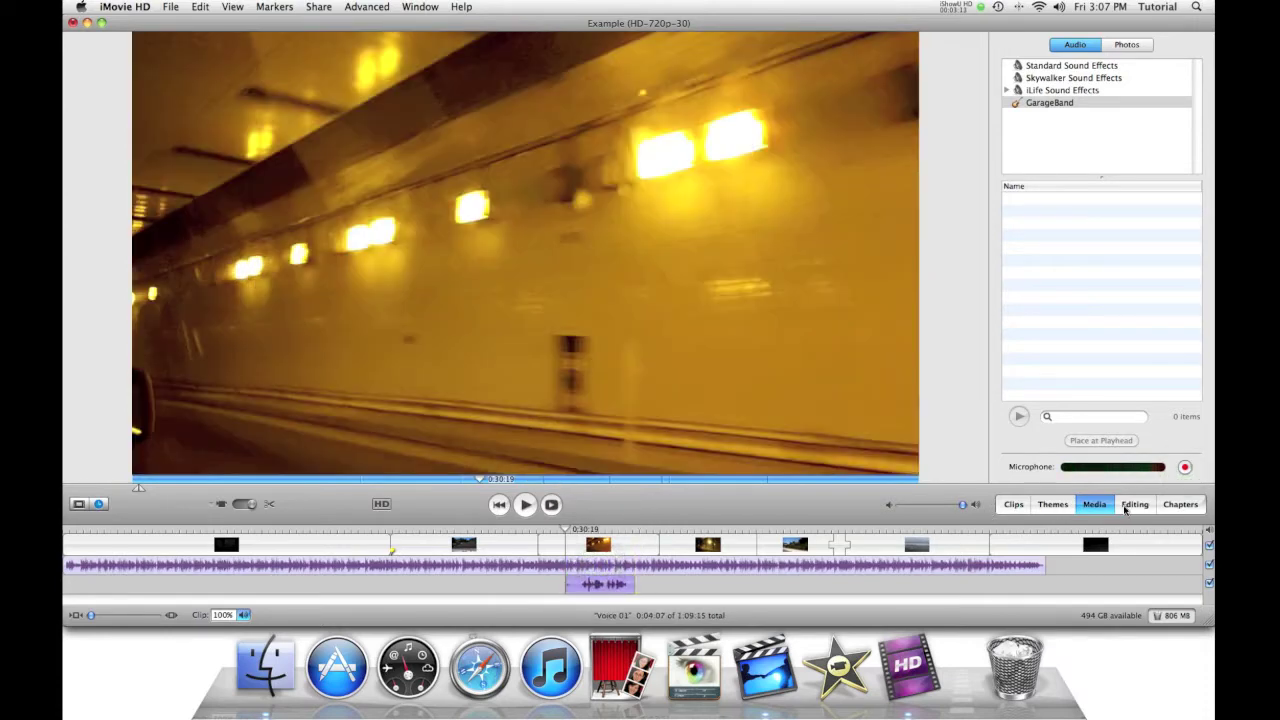
click(1134, 504)
click(1048, 100)
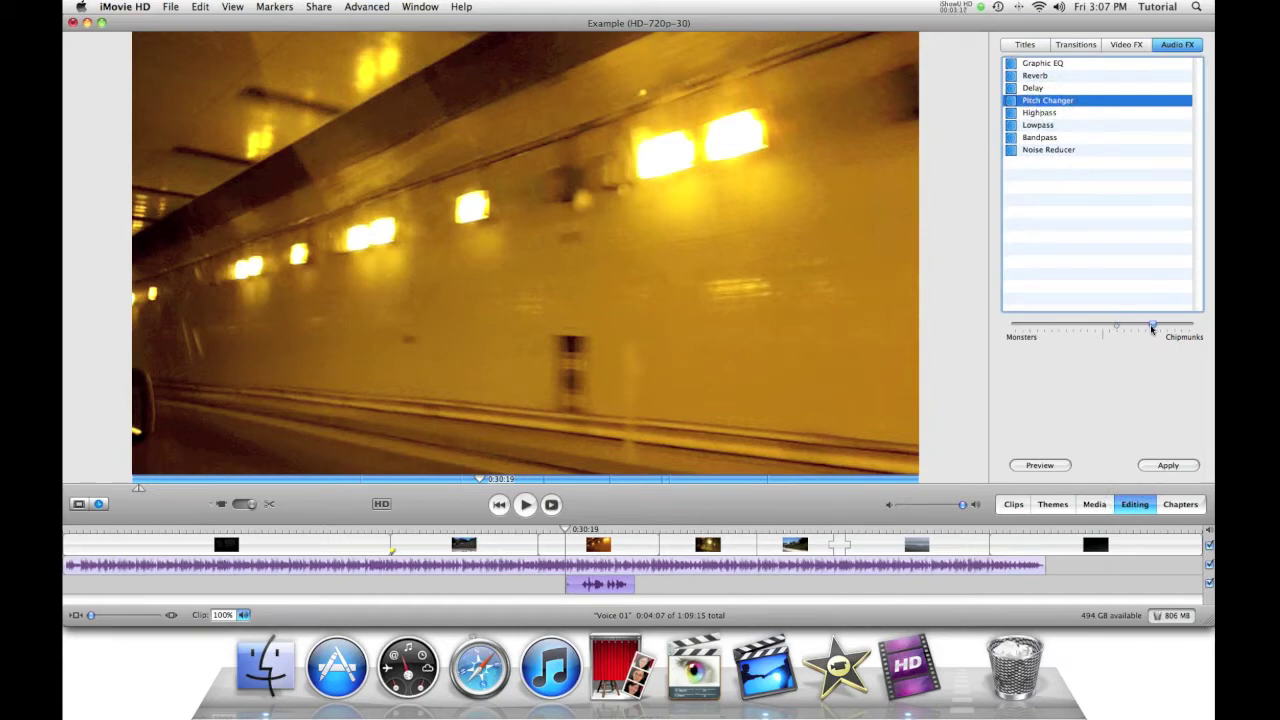
Step: Apply Pitch Changer set toward Monsters to Voice 01, then move the playhead back to 0:29:23
click(1040, 465)
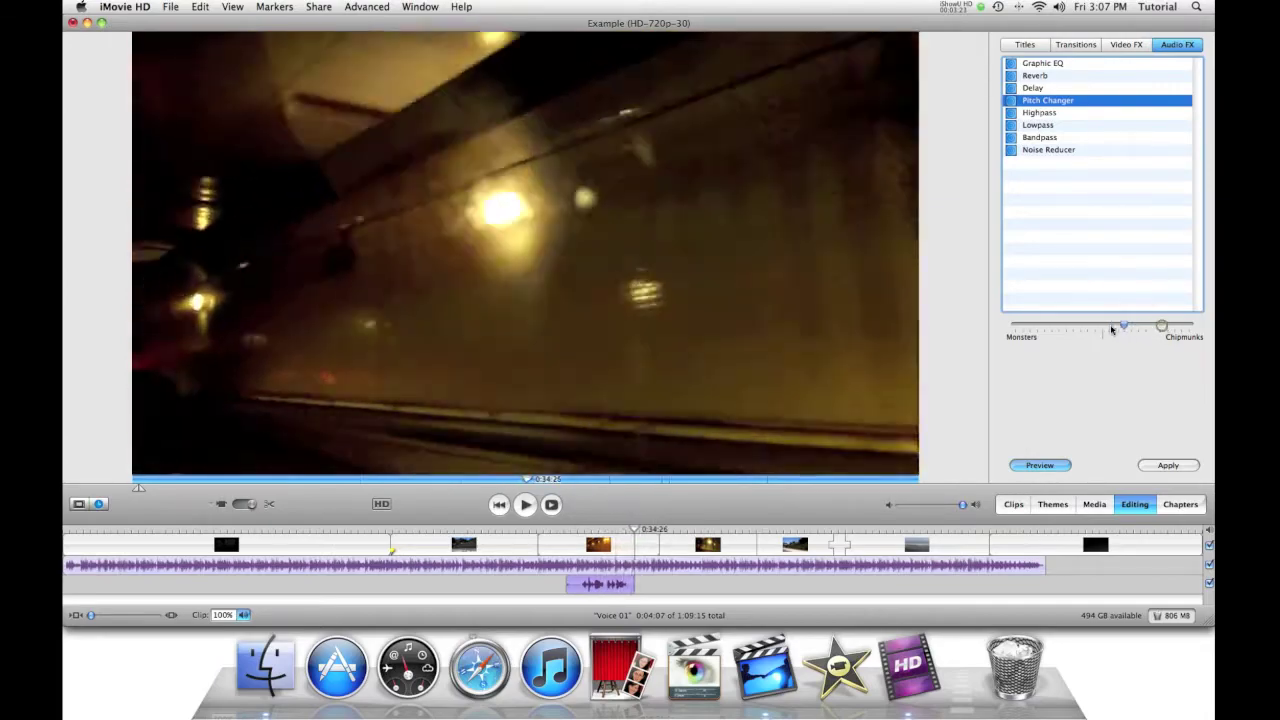
drag(1111, 330, 1013, 341)
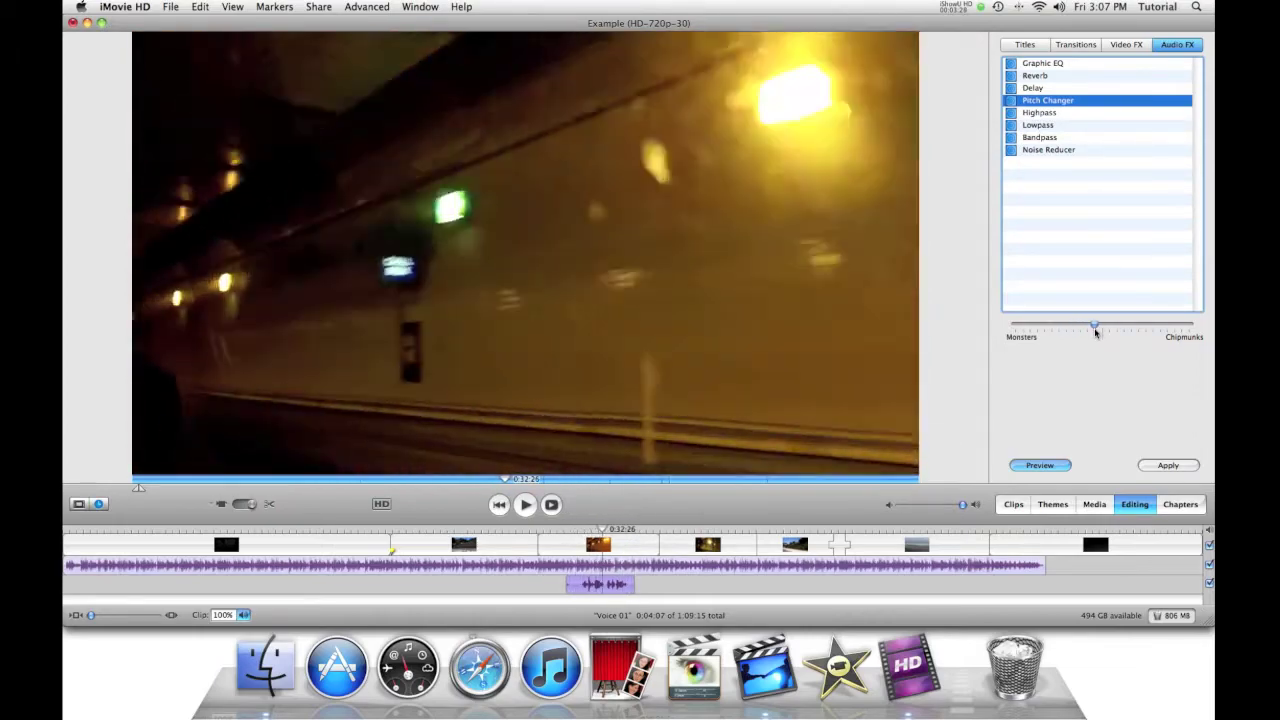
drag(1071, 336, 1064, 334)
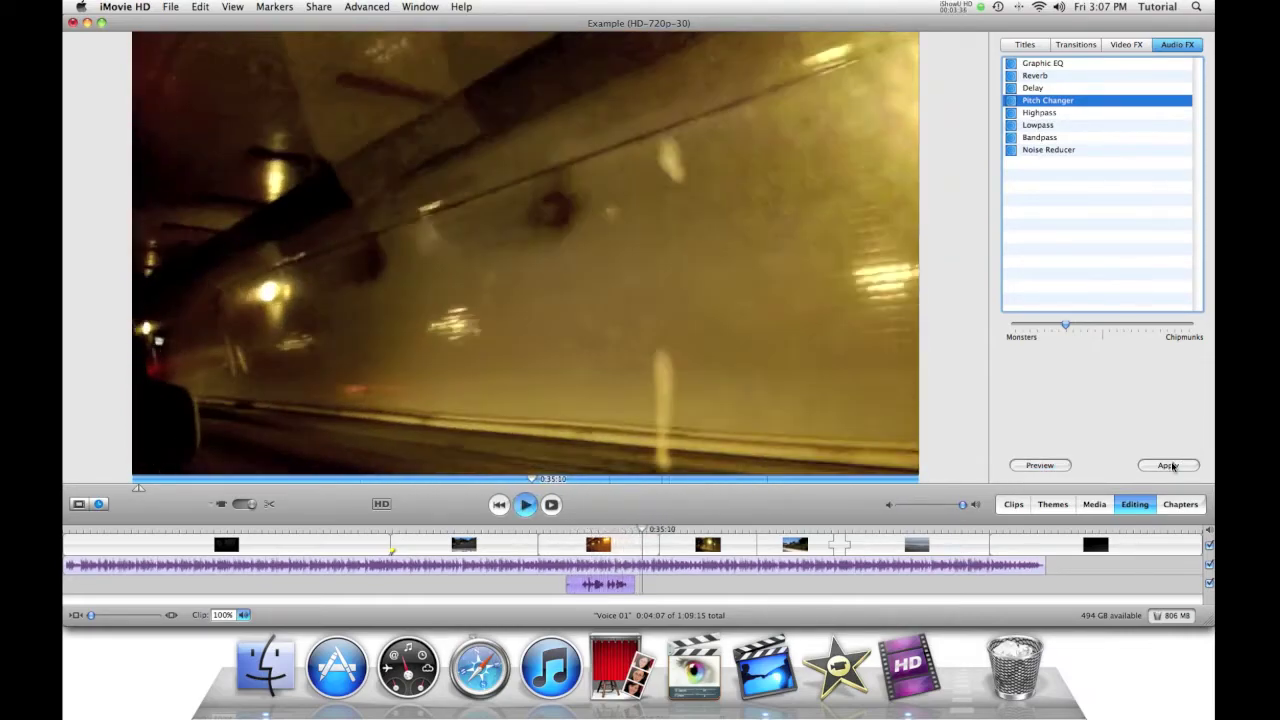
click(1170, 465)
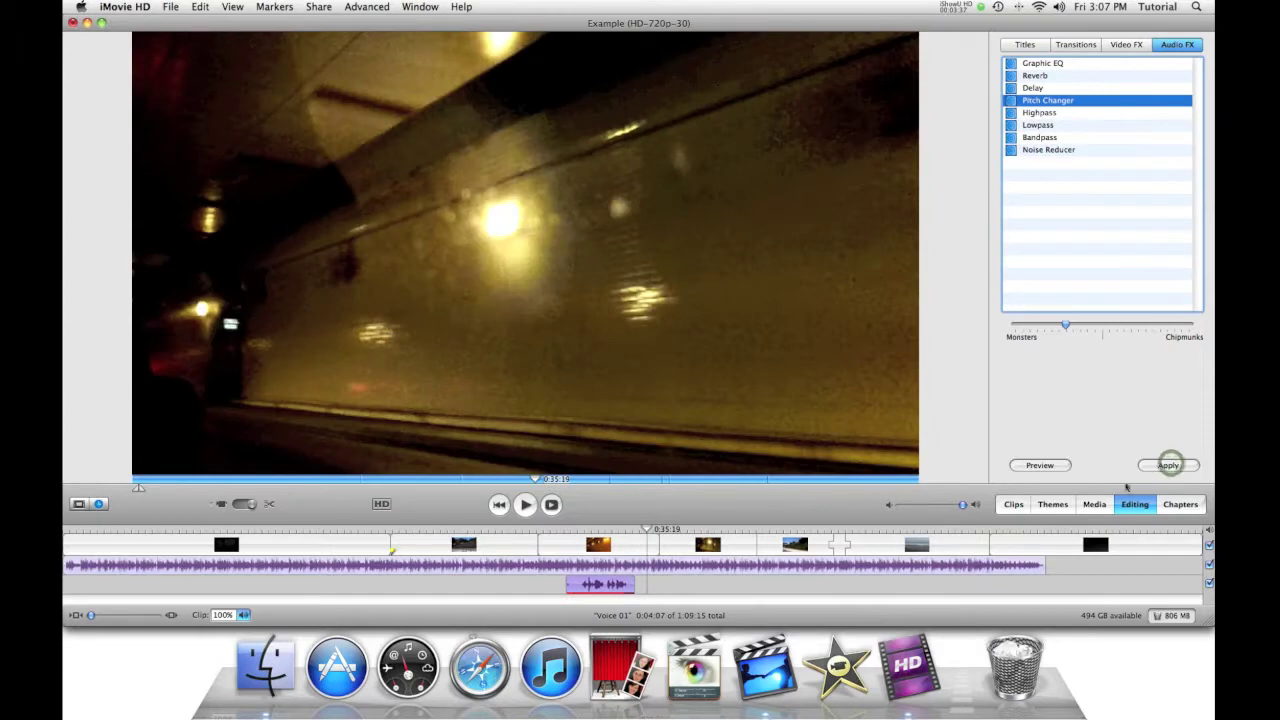
drag(645, 529, 551, 538)
key(space)
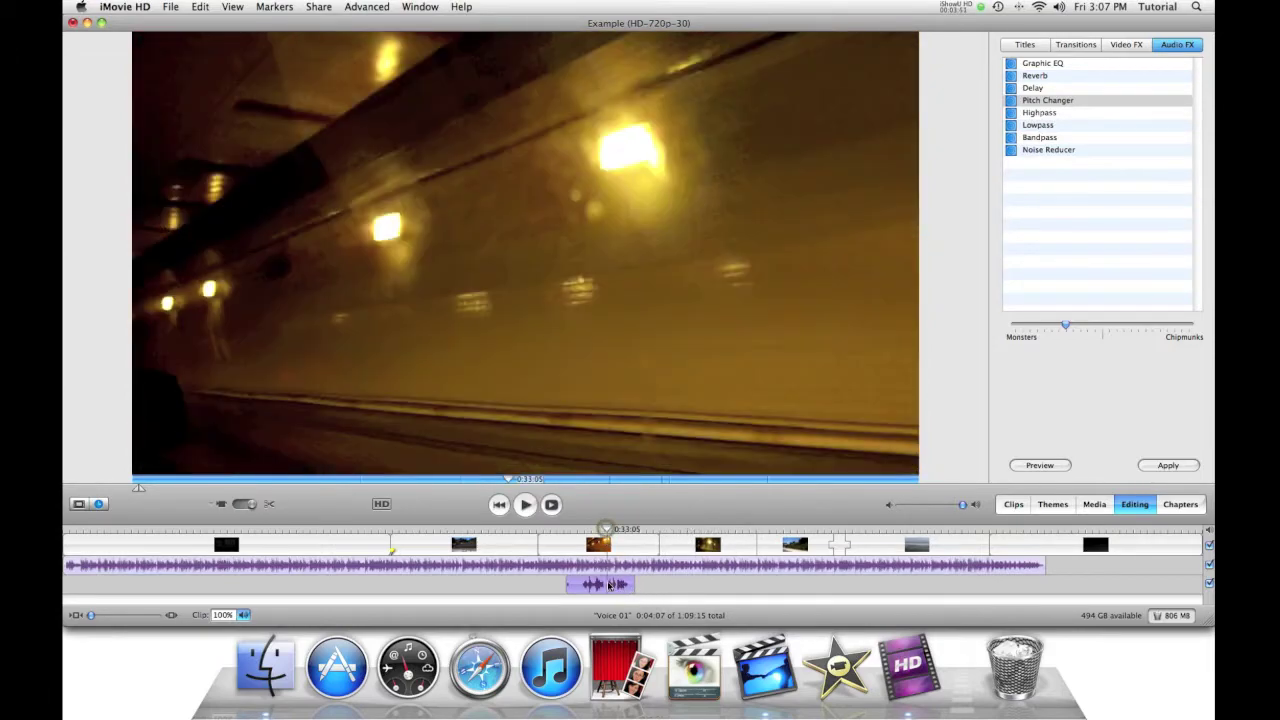
Step: Apply Reverb to Voice 01 using the Cathedral preset with the amount slider at More
click(1046, 76)
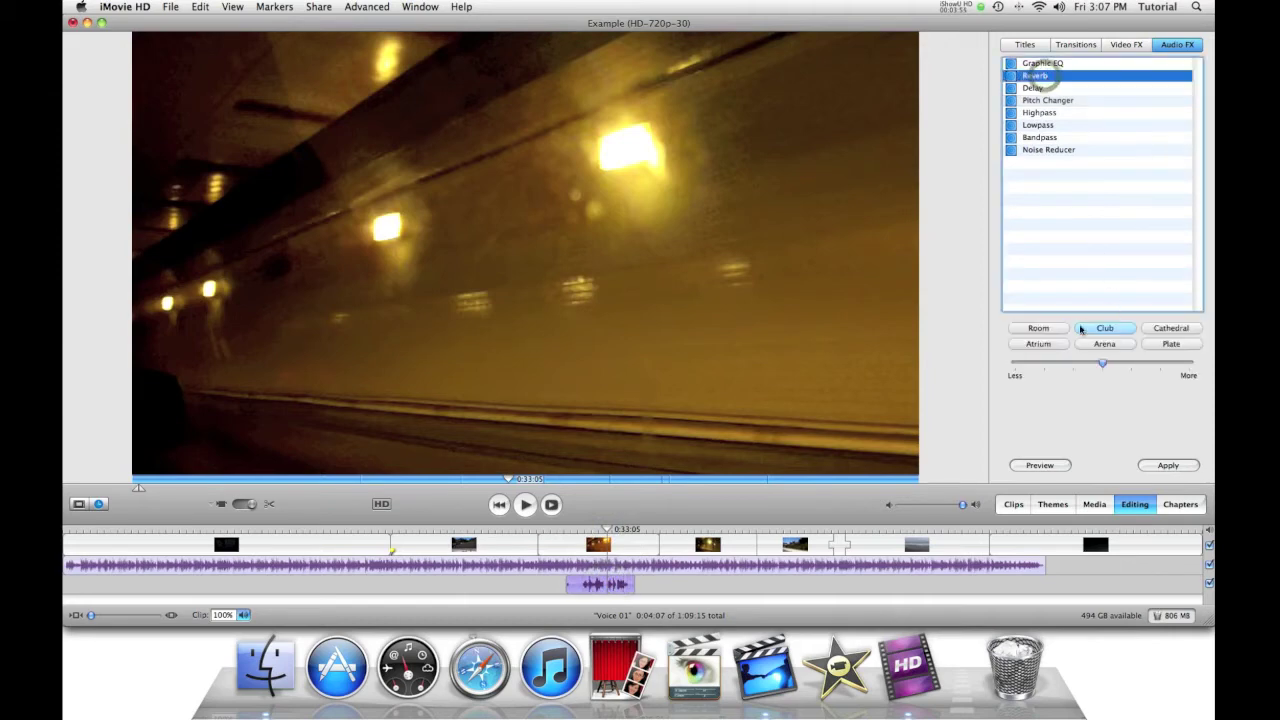
click(1046, 333)
click(1045, 464)
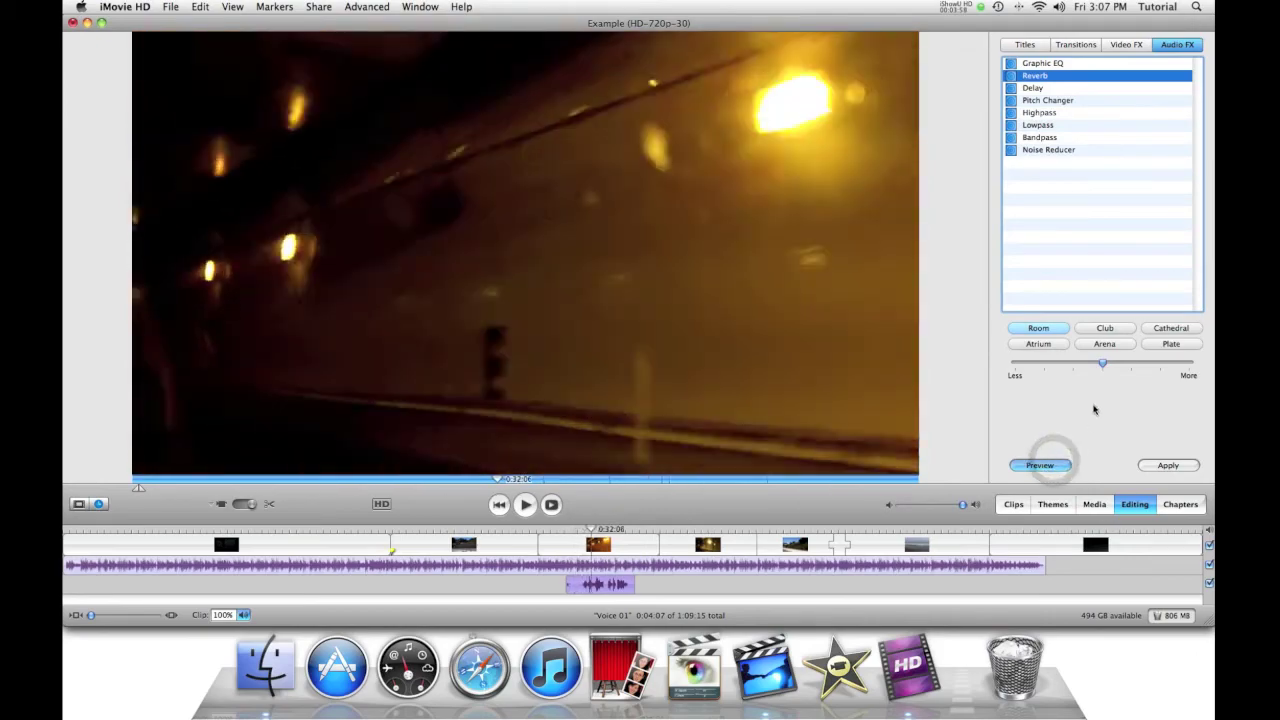
drag(1103, 363, 1203, 370)
click(1172, 330)
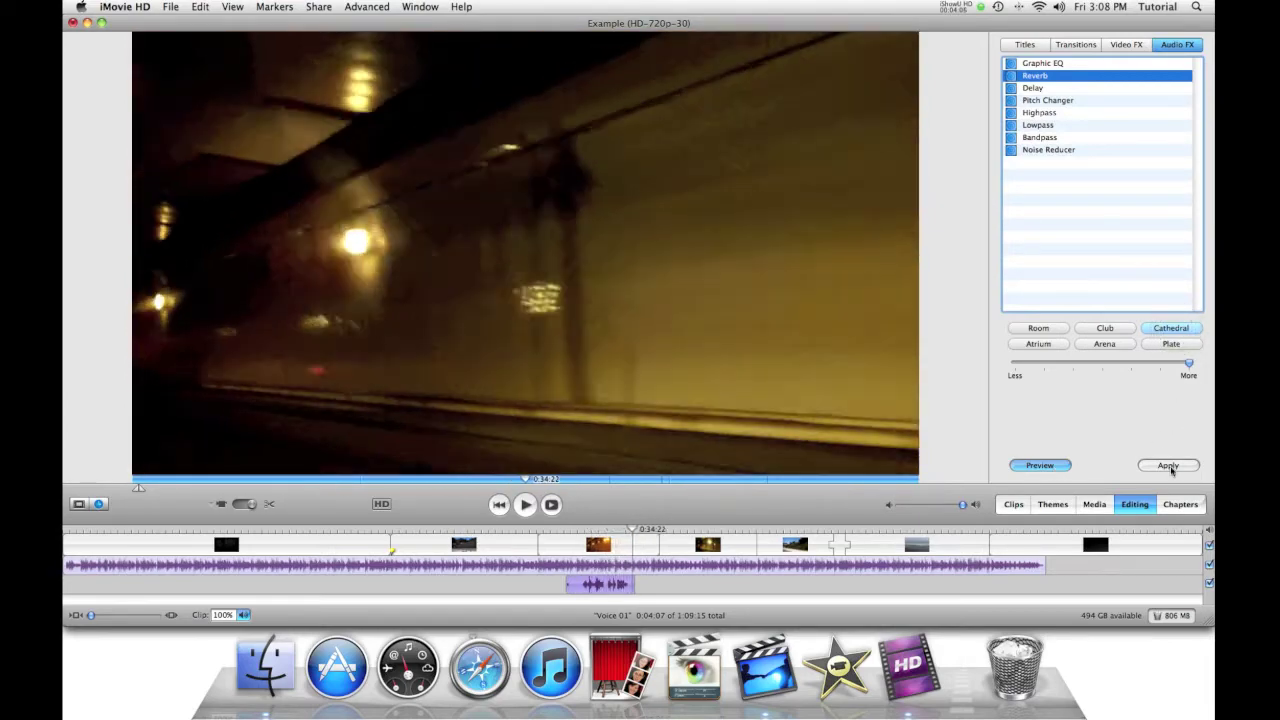
click(1168, 466)
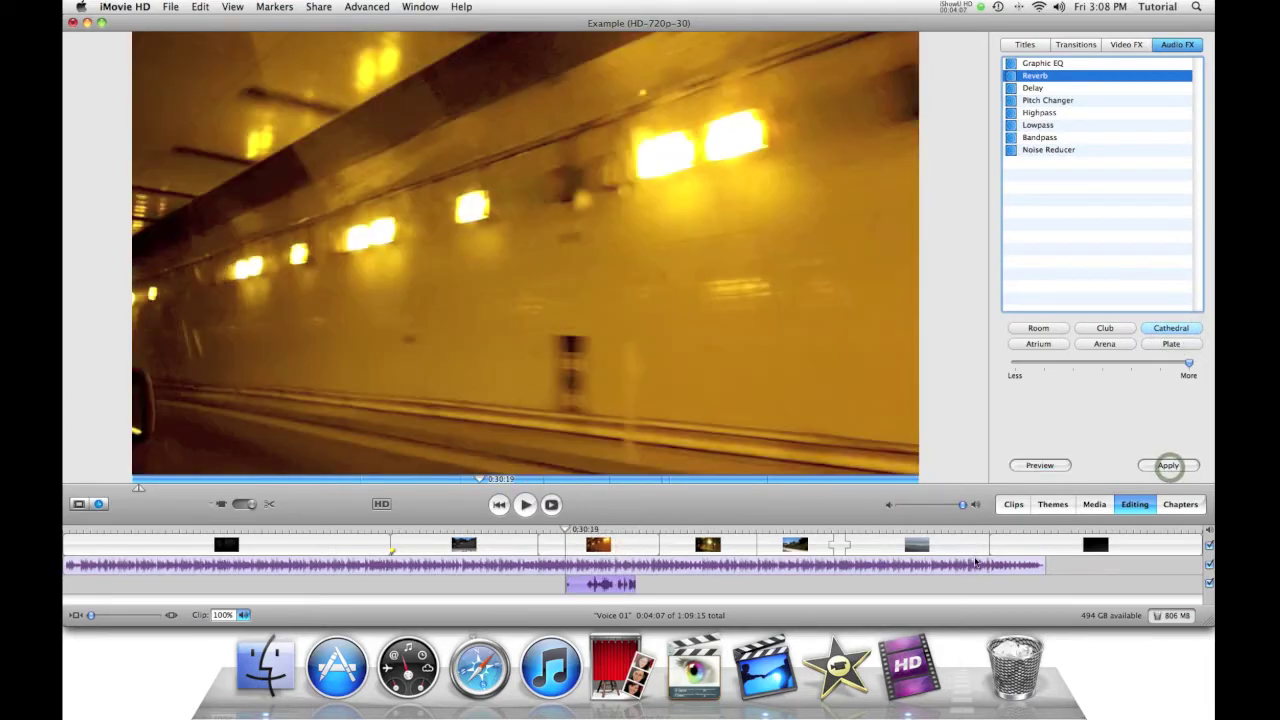
key(space)
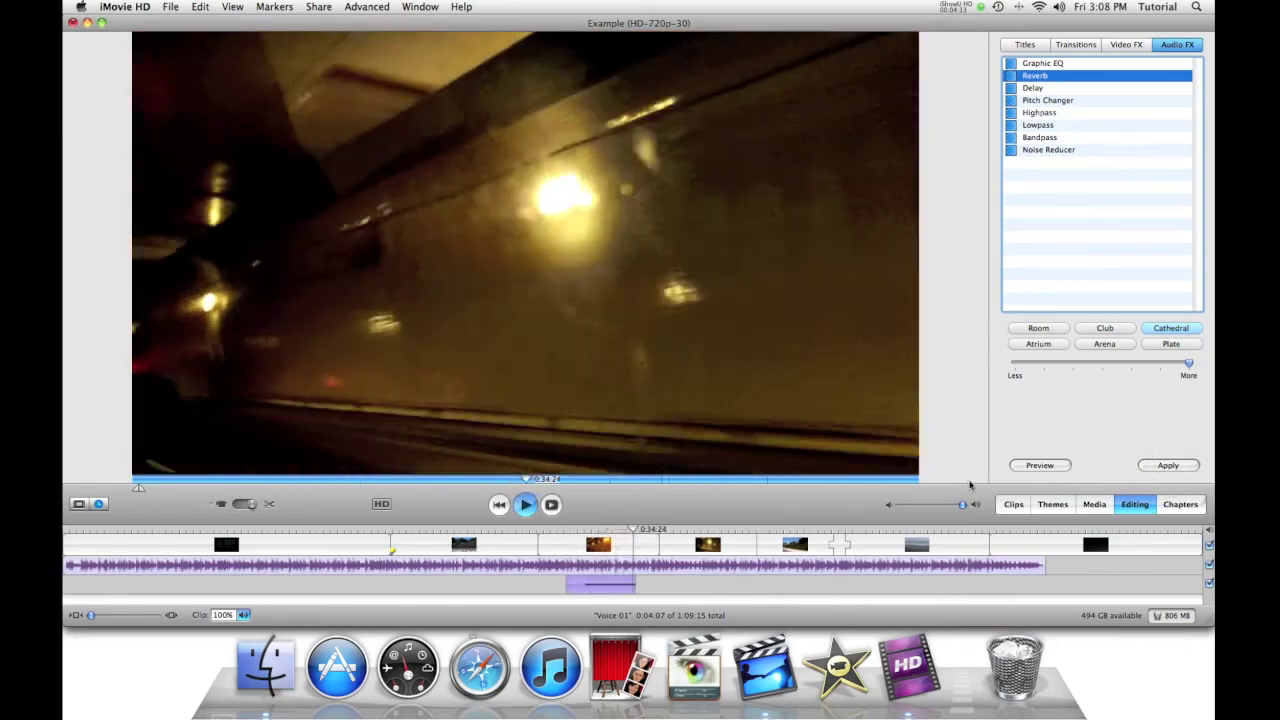
key(space)
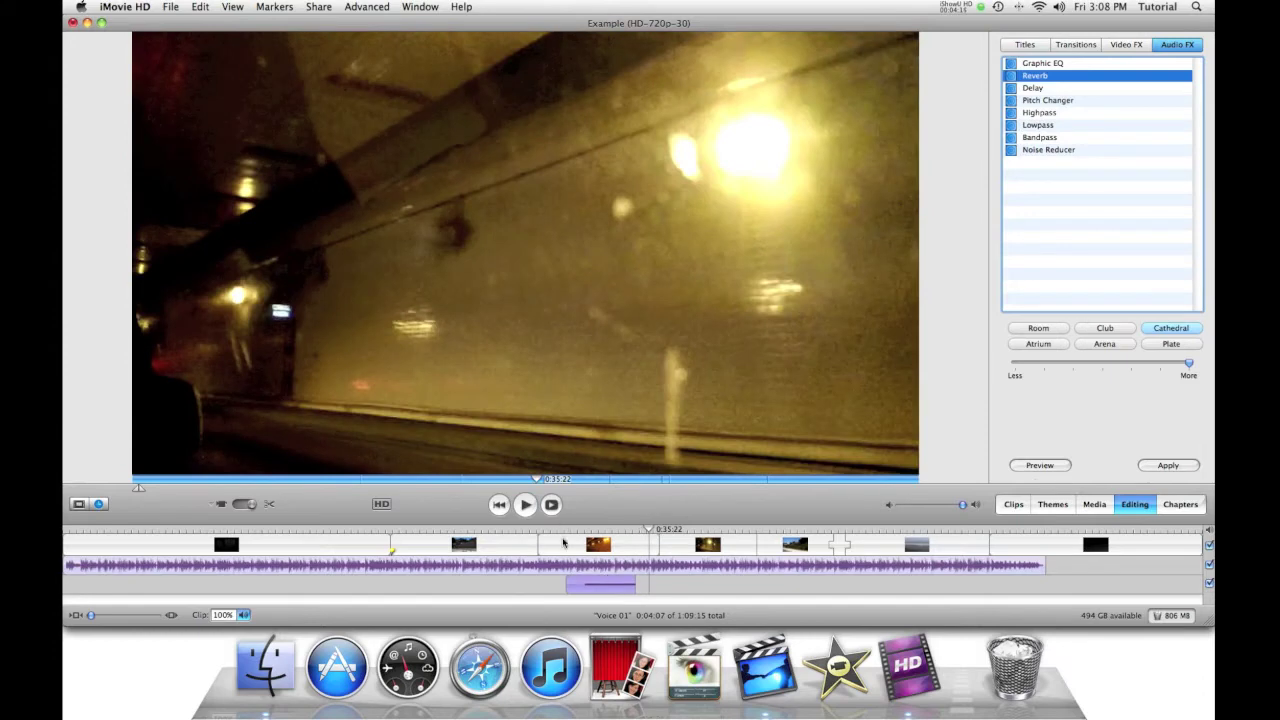